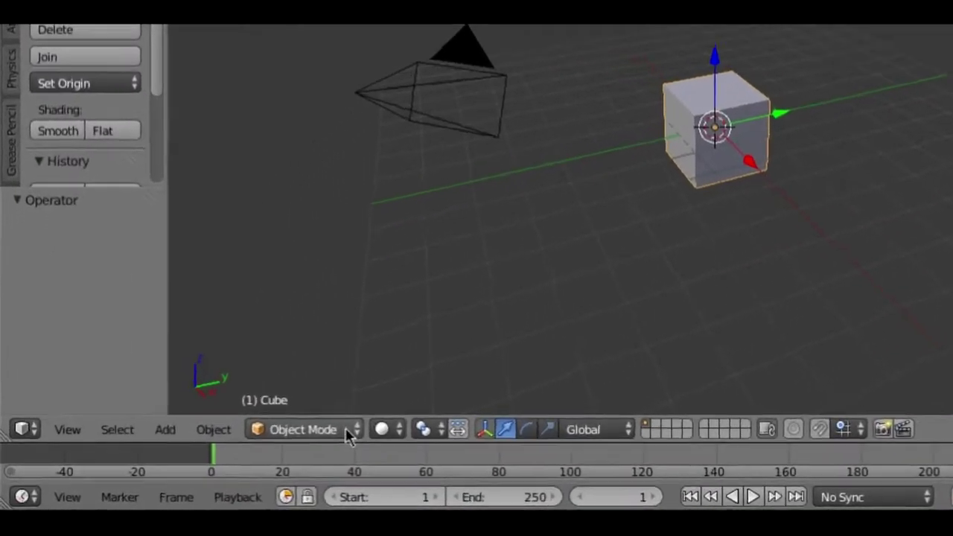
Switch the default cube to Edit Mode and subdivide the whole mesh four times, with one cut each time.
click(465, 404)
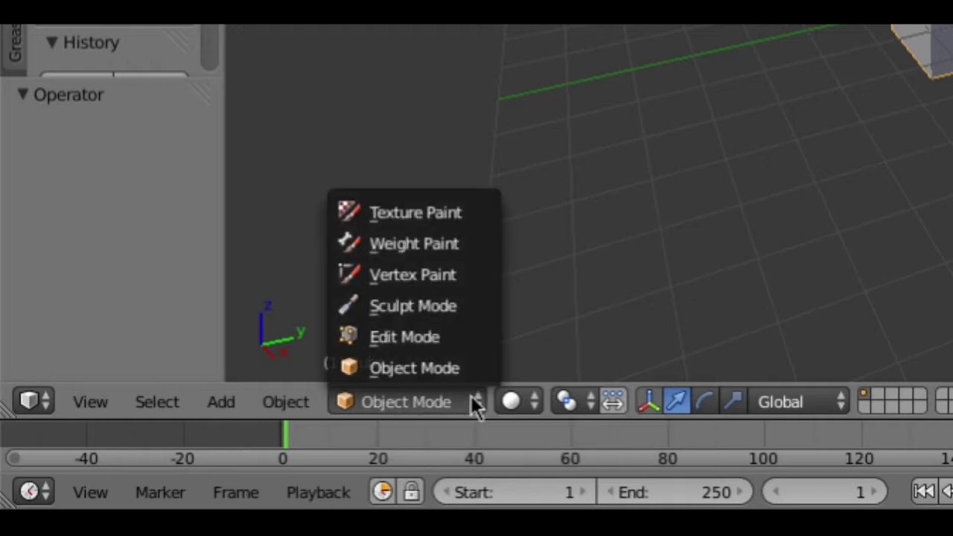
click(415, 338)
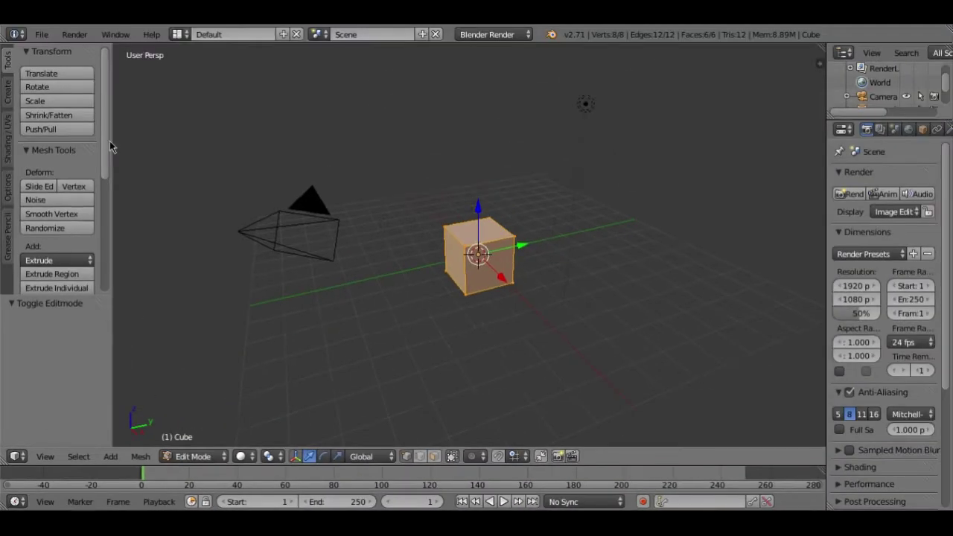
scroll(109, 150, down, 5)
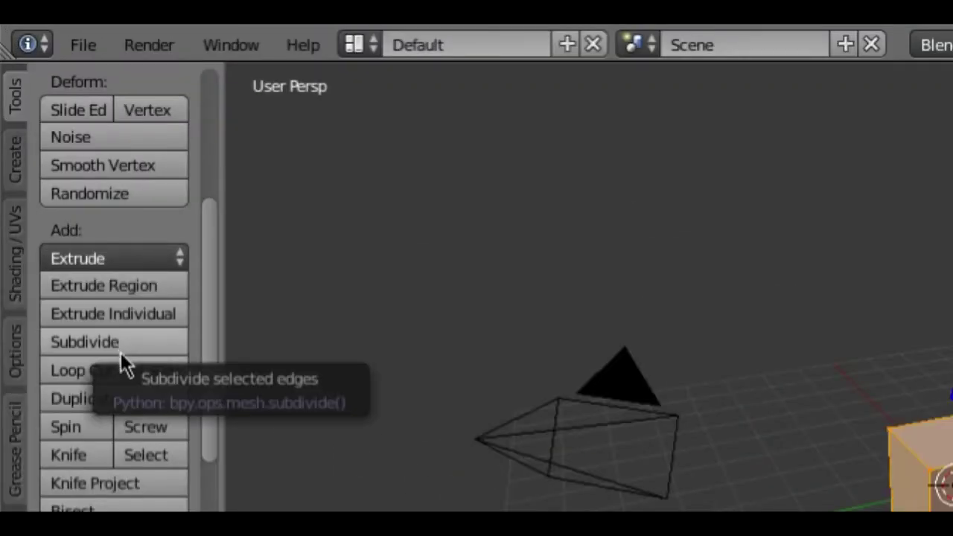
click(119, 348)
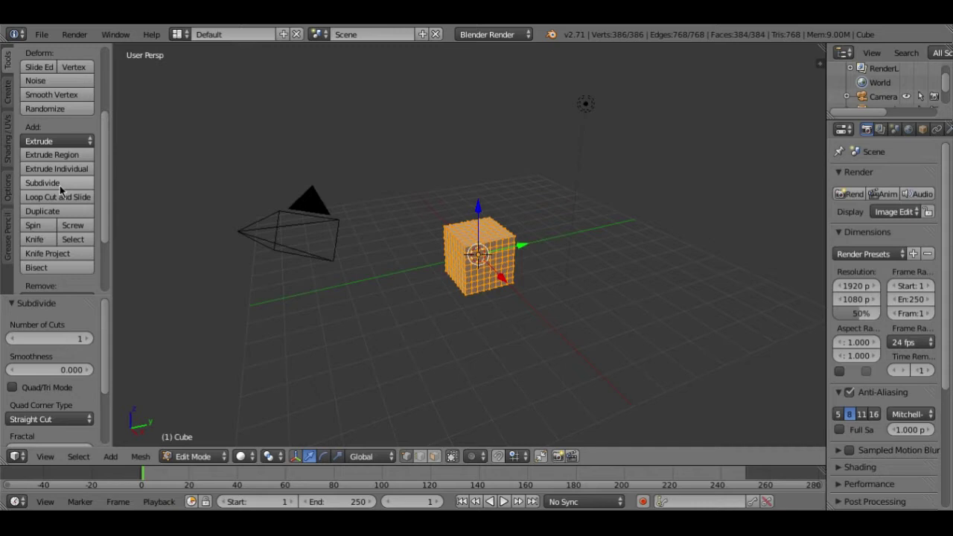
click(65, 200)
click(65, 200)
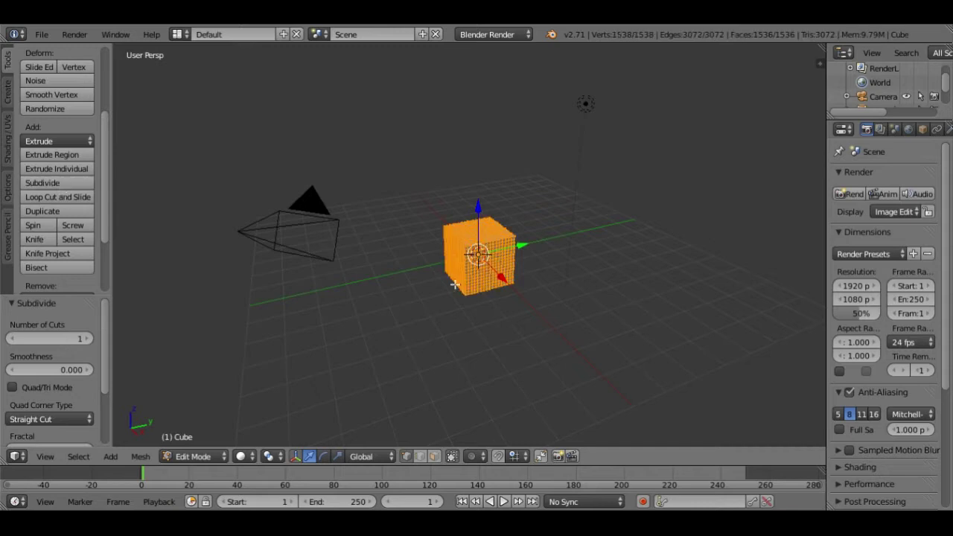
scroll(472, 298, up, 6)
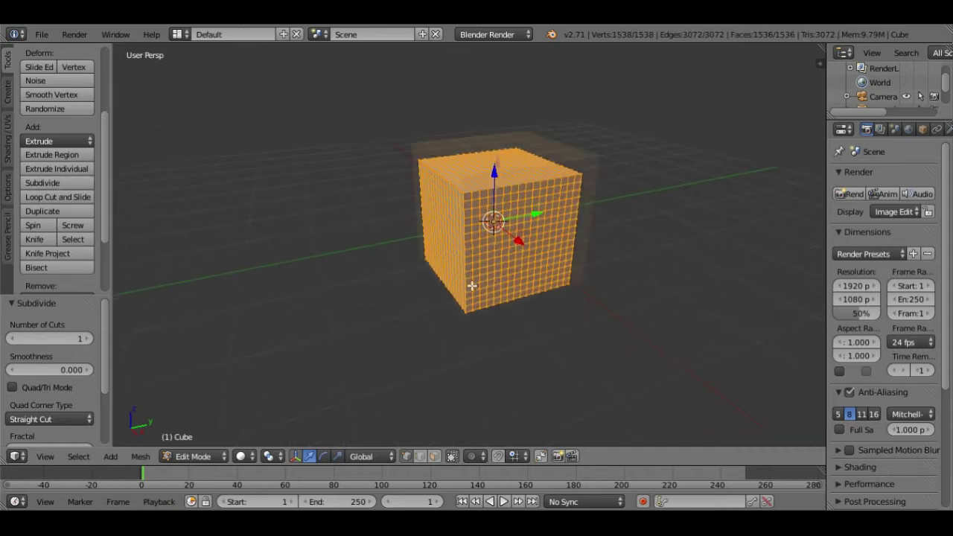
scroll(469, 286, up, 1)
scroll(466, 283, down, 4)
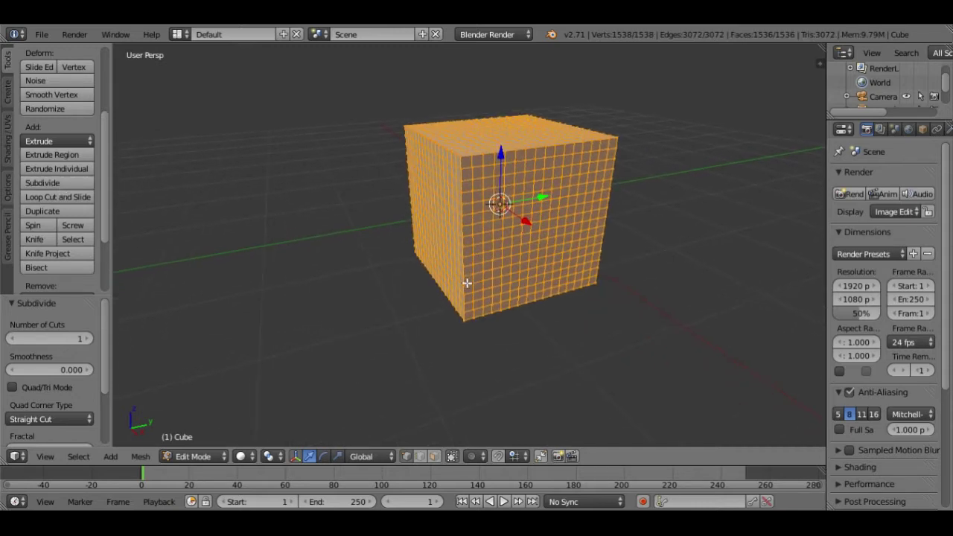
scroll(469, 282, down, 6)
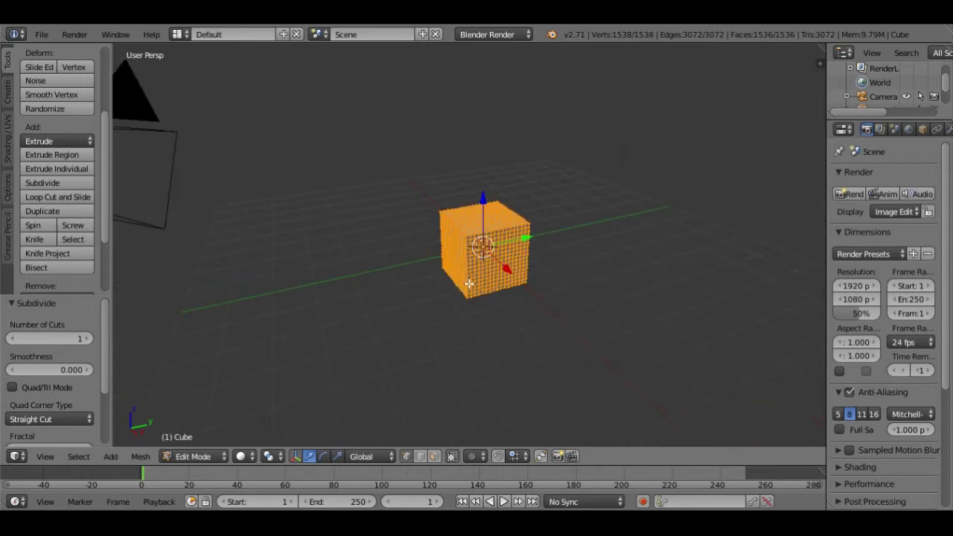
scroll(459, 289, up, 3)
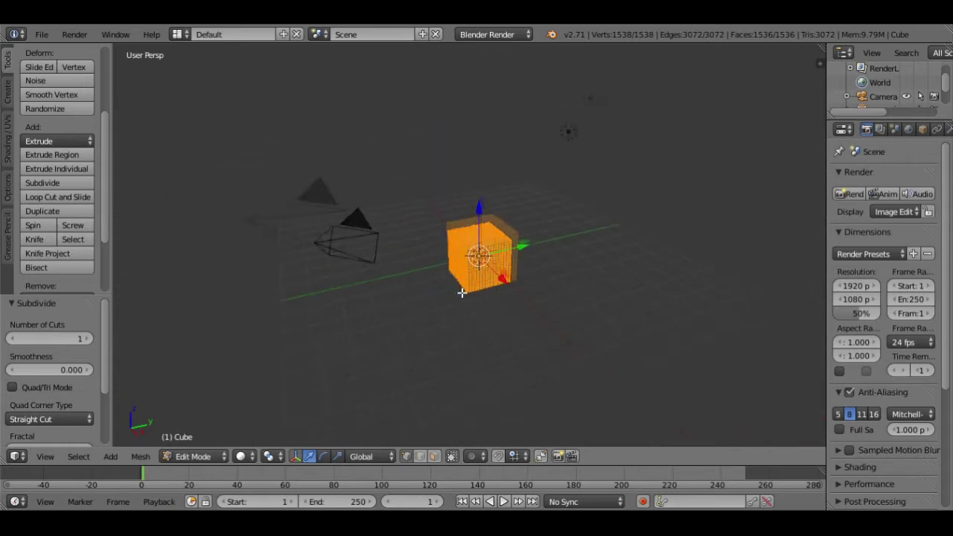
Return the cube to Object Mode and apply the Quick Explode effect to it.
click(207, 453)
click(207, 440)
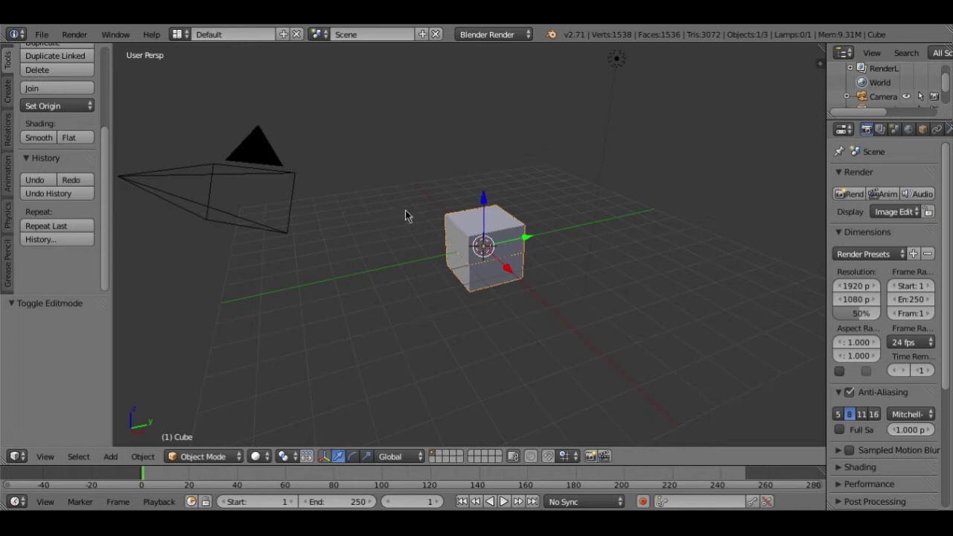
key(space)
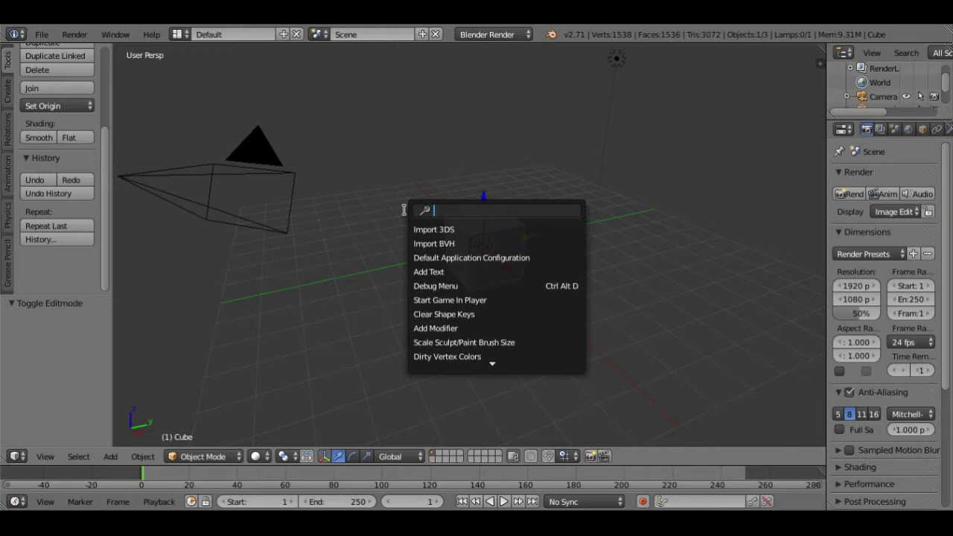
text(q)
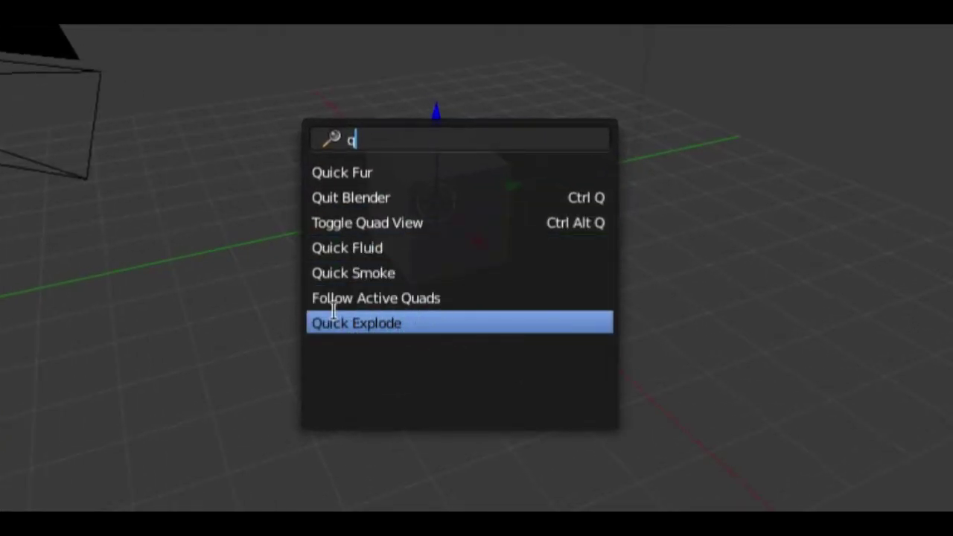
click(410, 323)
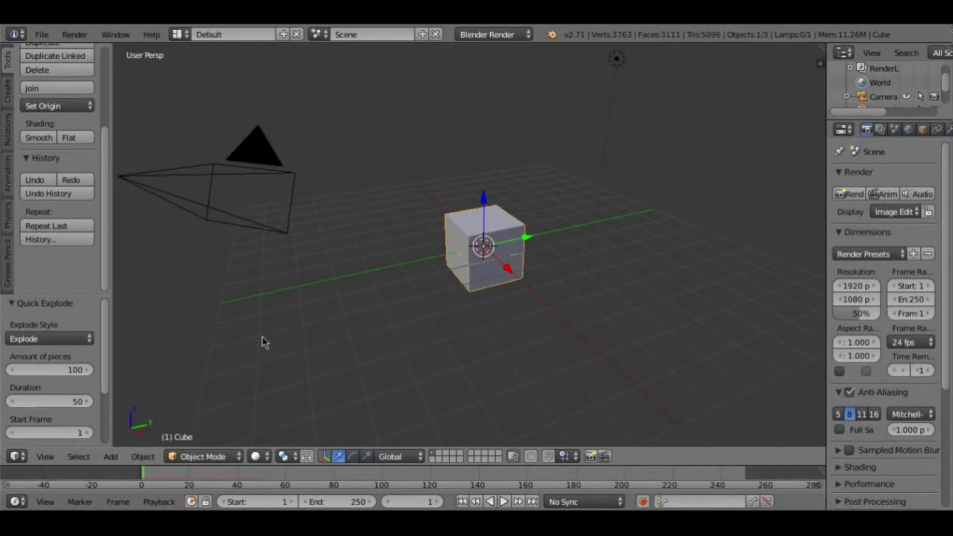
scroll(263, 338, up, 3)
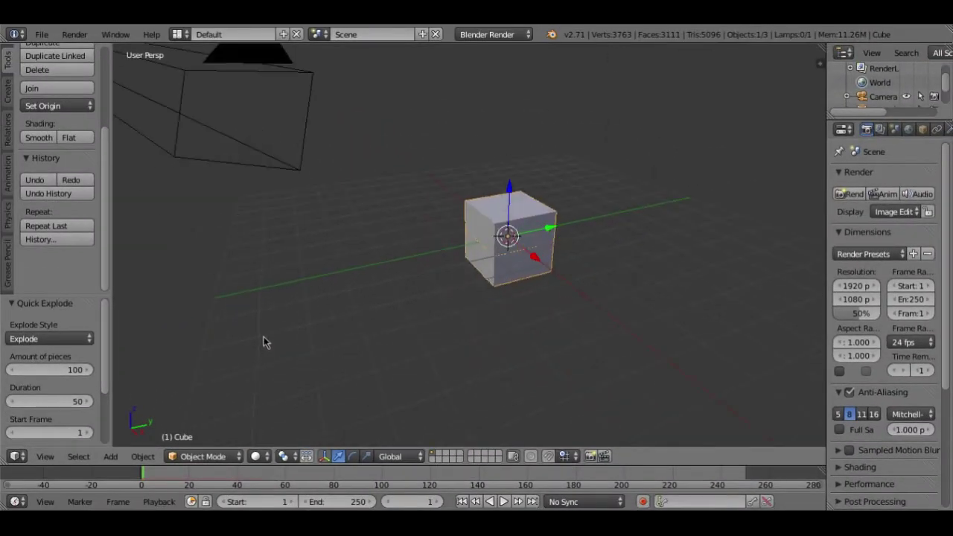
scroll(221, 337, down, 5)
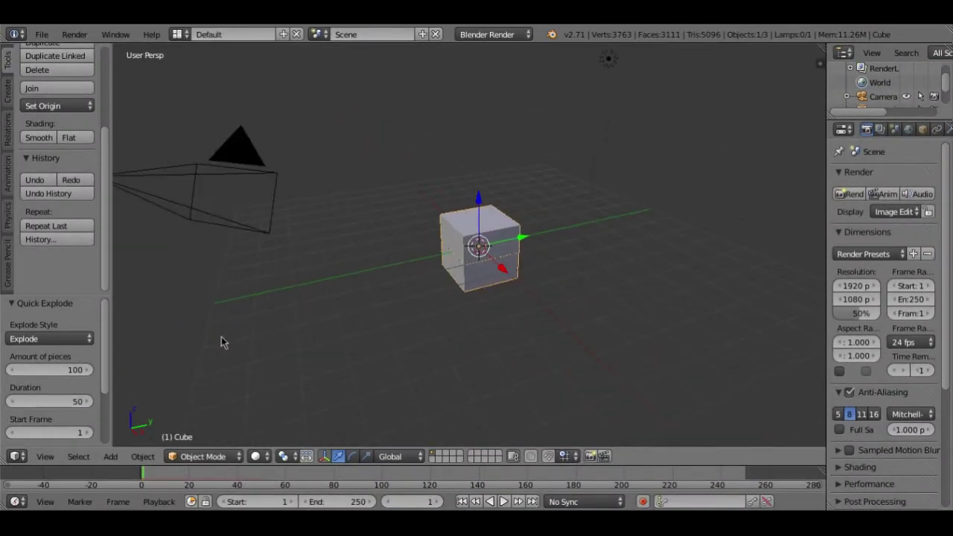
Play the cube's explosion animation, rewind the timeline to frame 0 and play it again.
click(503, 501)
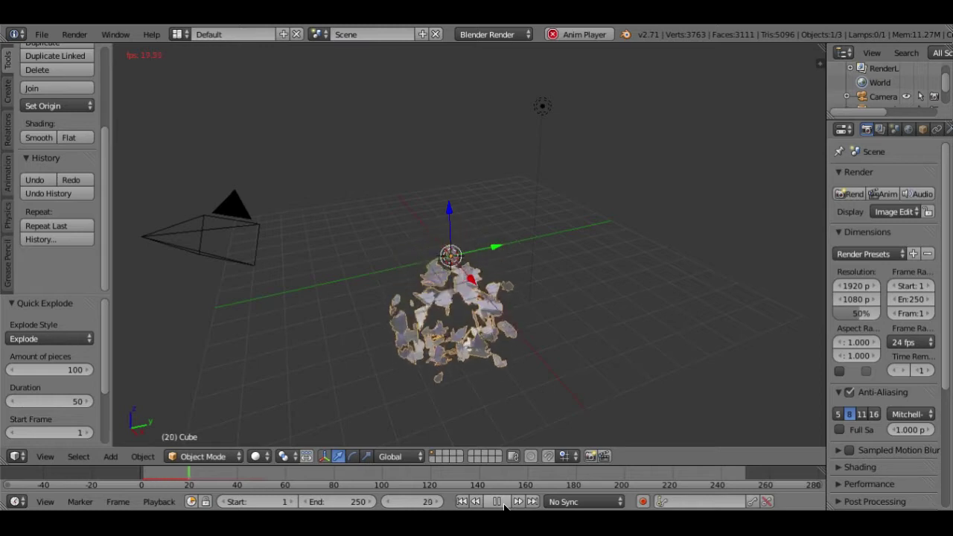
click(496, 501)
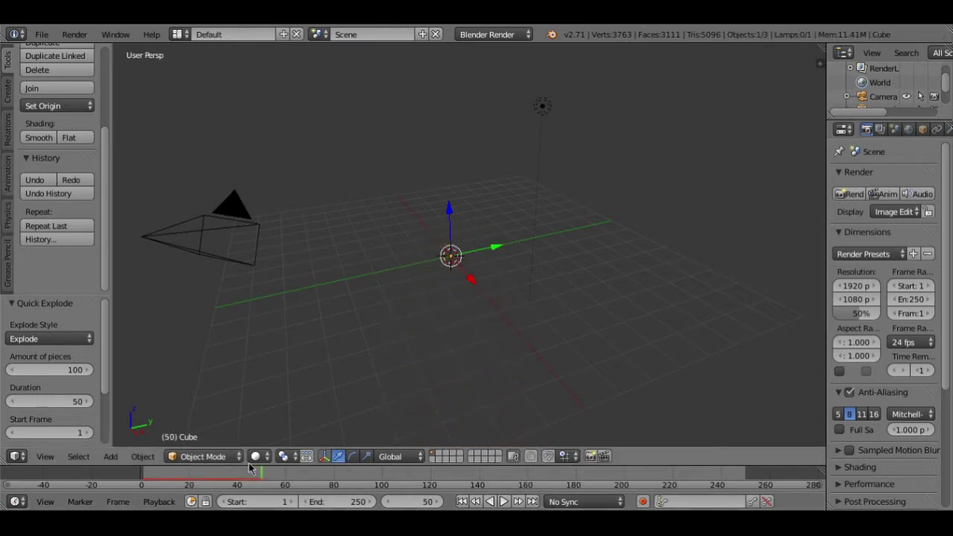
drag(264, 476, 107, 477)
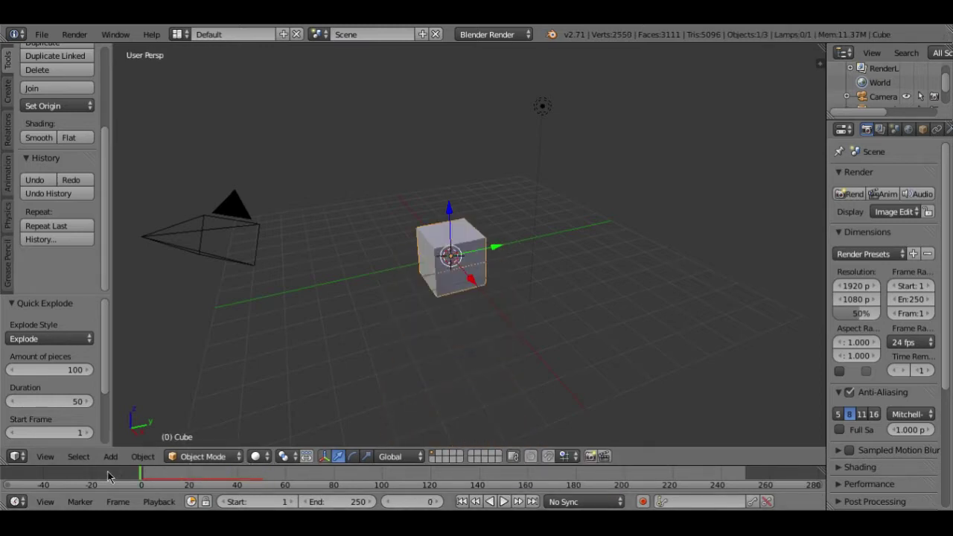
click(503, 500)
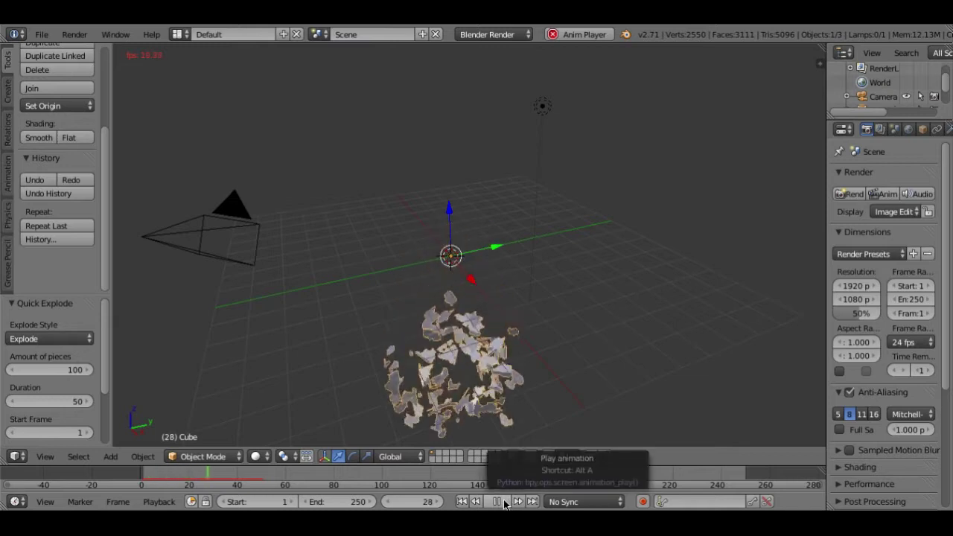
click(500, 500)
Rewind the timeline to frame 0 and set the Quick Explode outwards velocity to 7.
drag(108, 327, 107, 397)
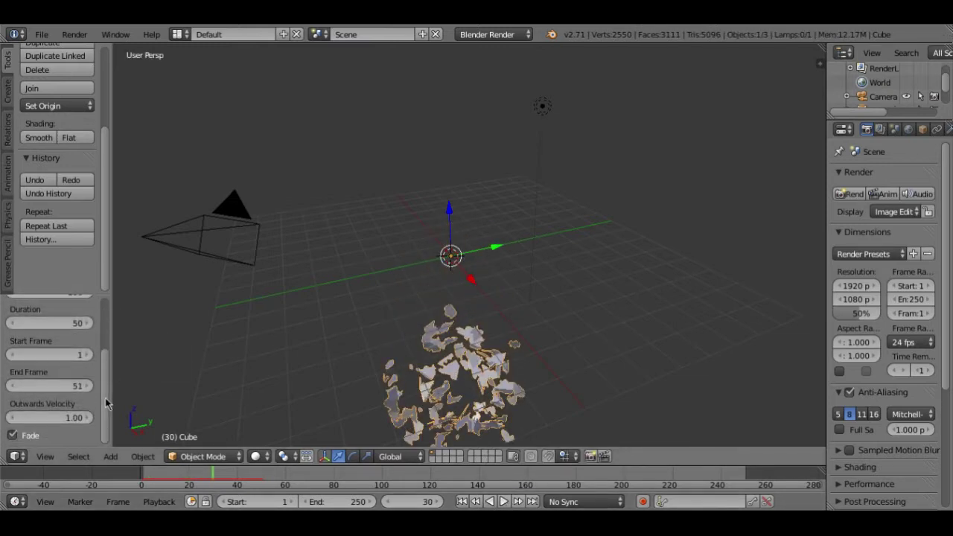
drag(216, 474, 128, 482)
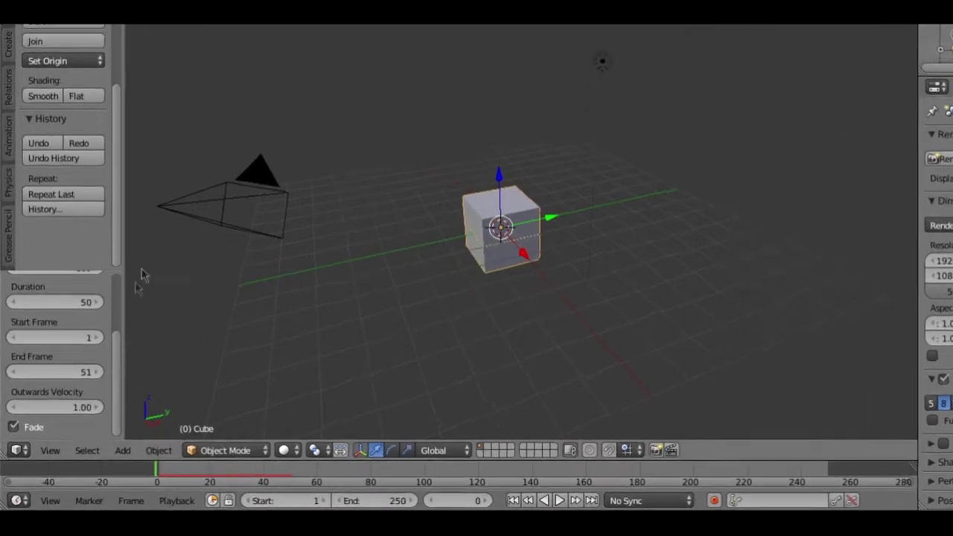
mouse_move(119, 379)
mouse_down()
mouse_move(121, 301)
mouse_move(119, 390)
mouse_up()
click(128, 296)
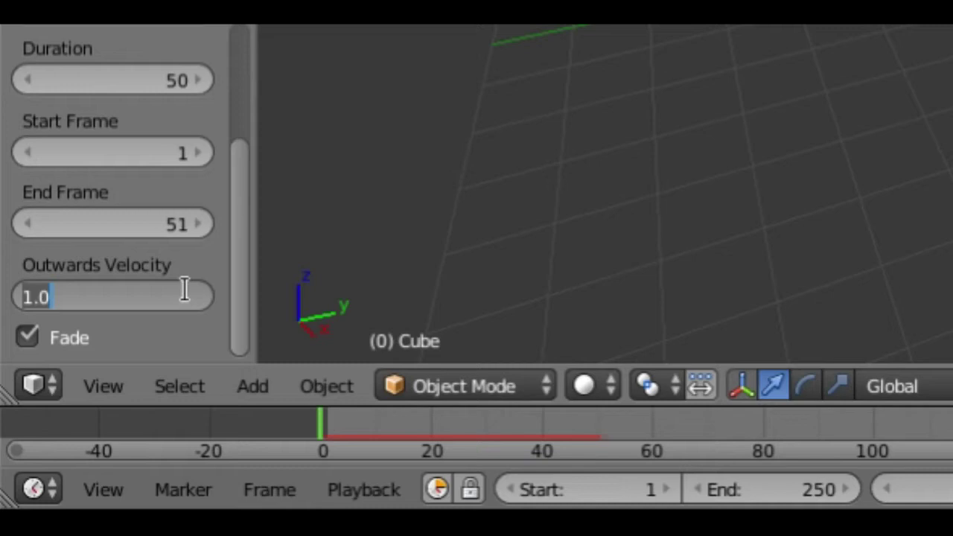
text(7)
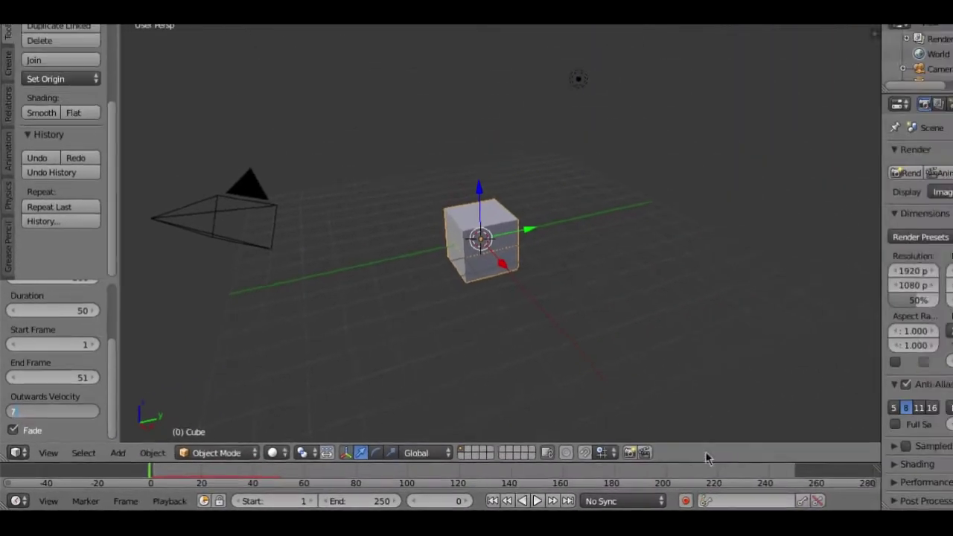
click(472, 502)
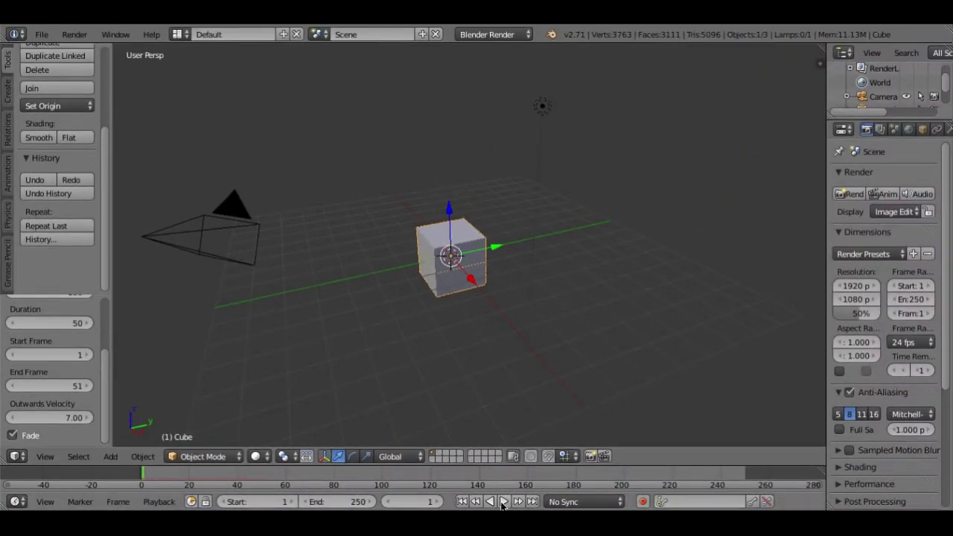
Preview the faster explosion twice from the start and rewind the timeline to the beginning.
click(502, 502)
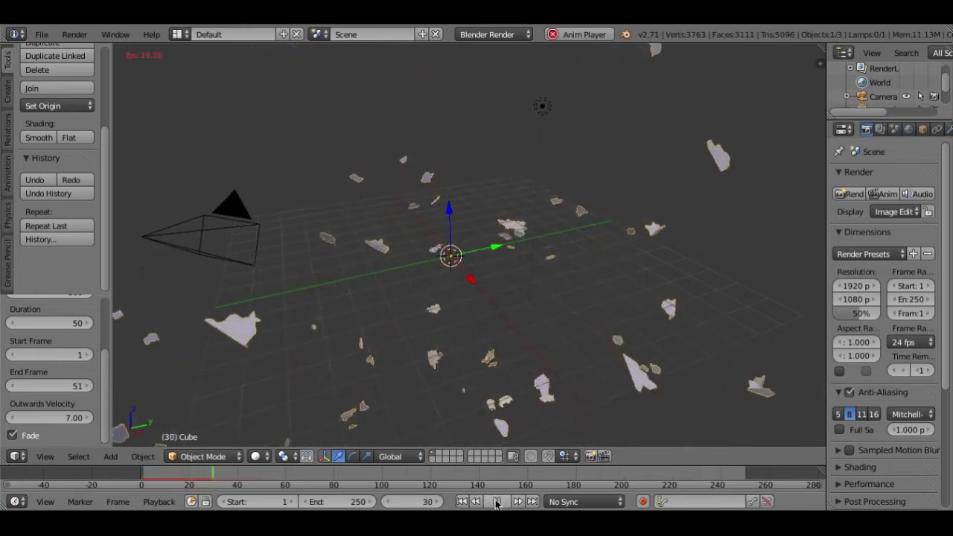
click(496, 502)
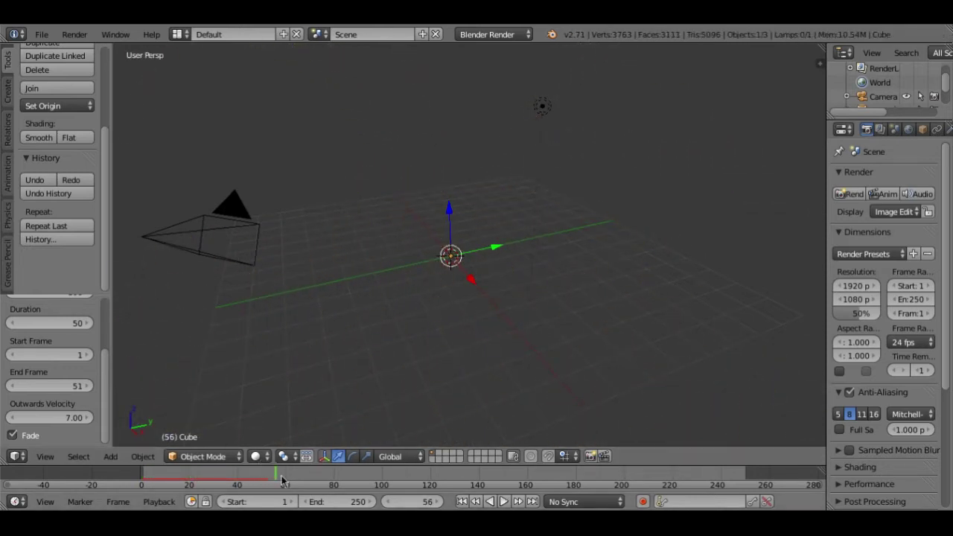
drag(281, 480, 86, 439)
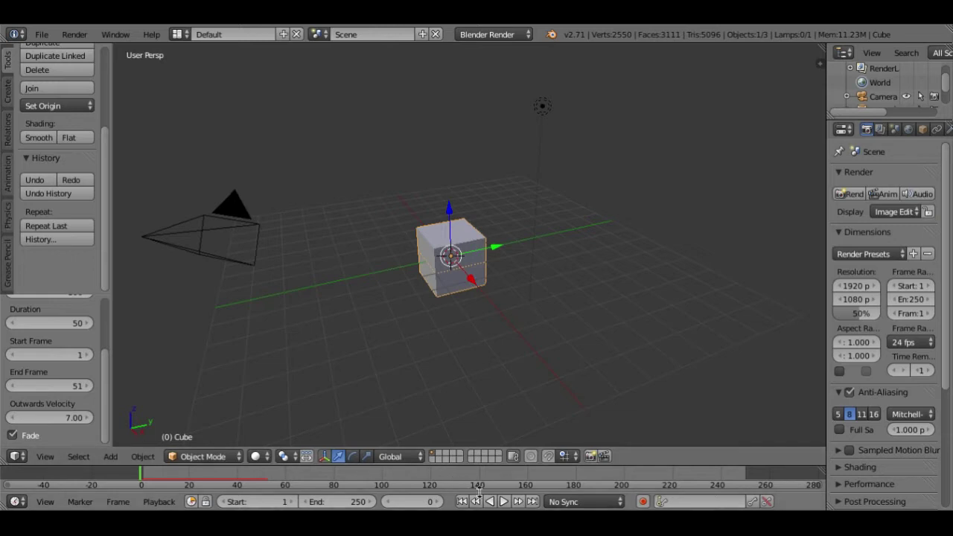
click(503, 502)
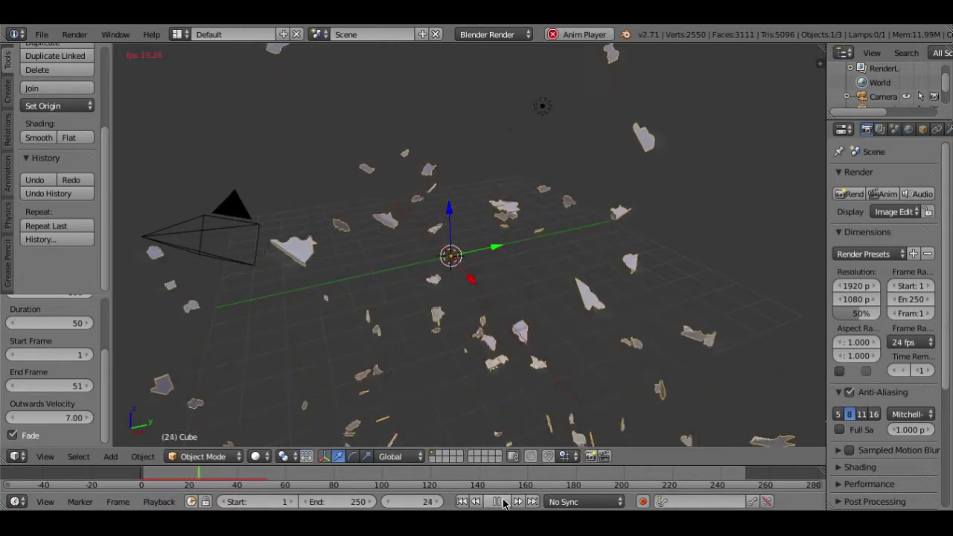
click(503, 502)
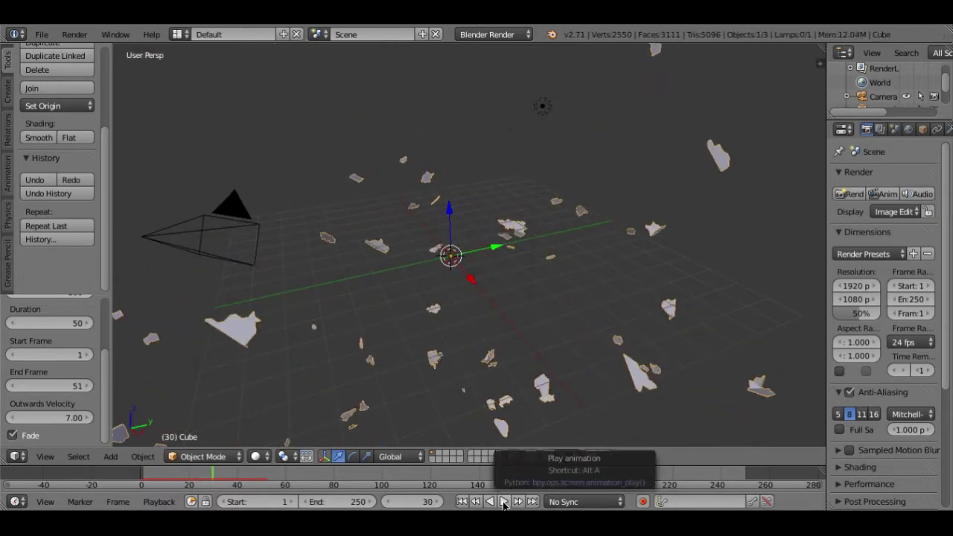
drag(214, 480, 141, 480)
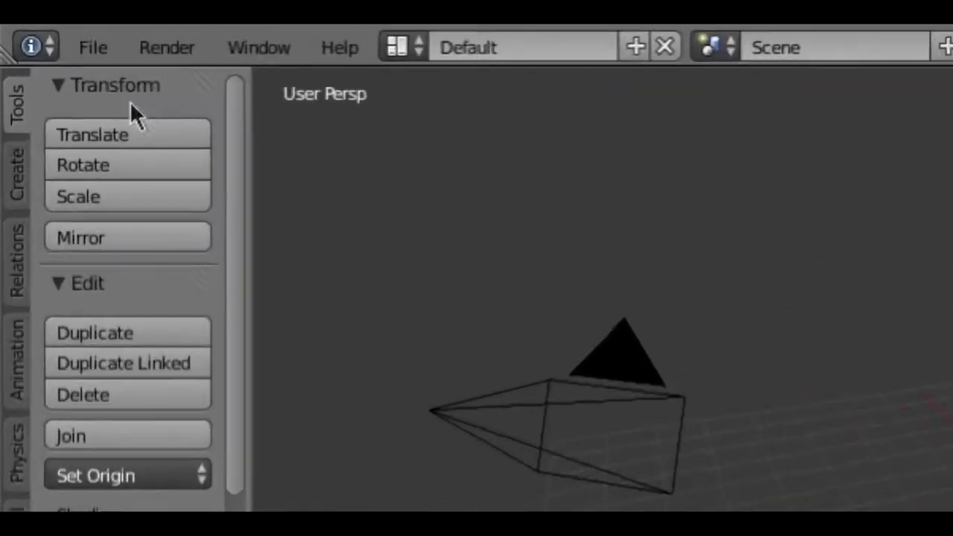
Find the Object: Cell Fracture add-on in the user preferences by searching for "cell" and enable it.
click(104, 56)
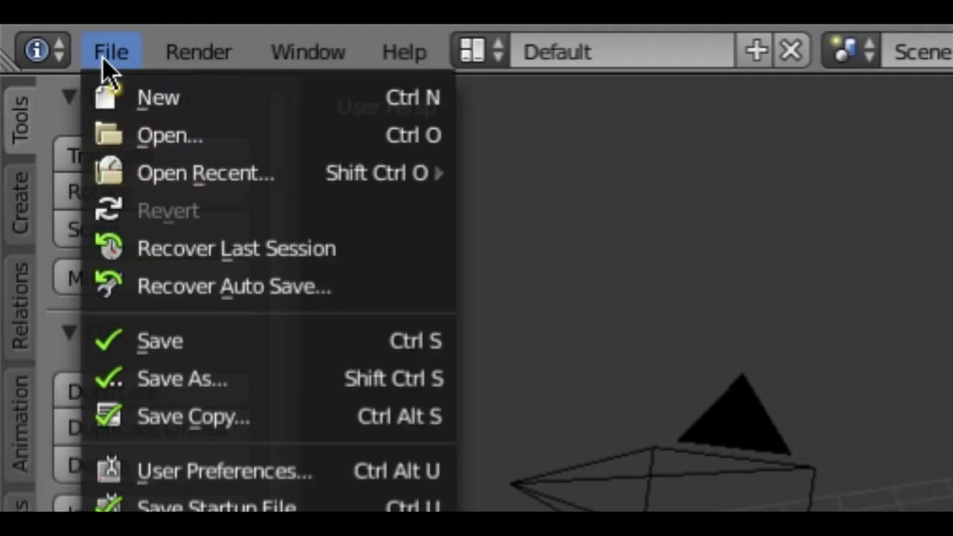
click(293, 478)
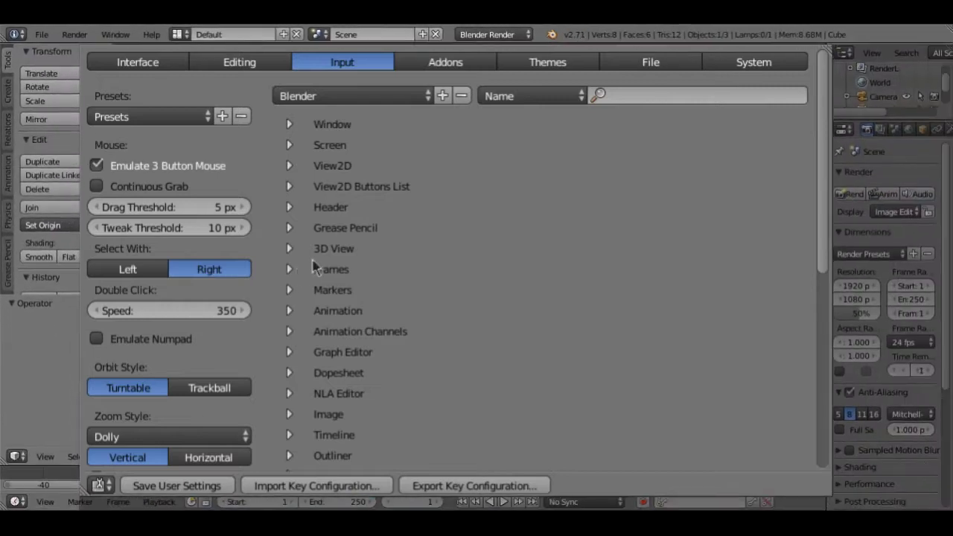
click(431, 61)
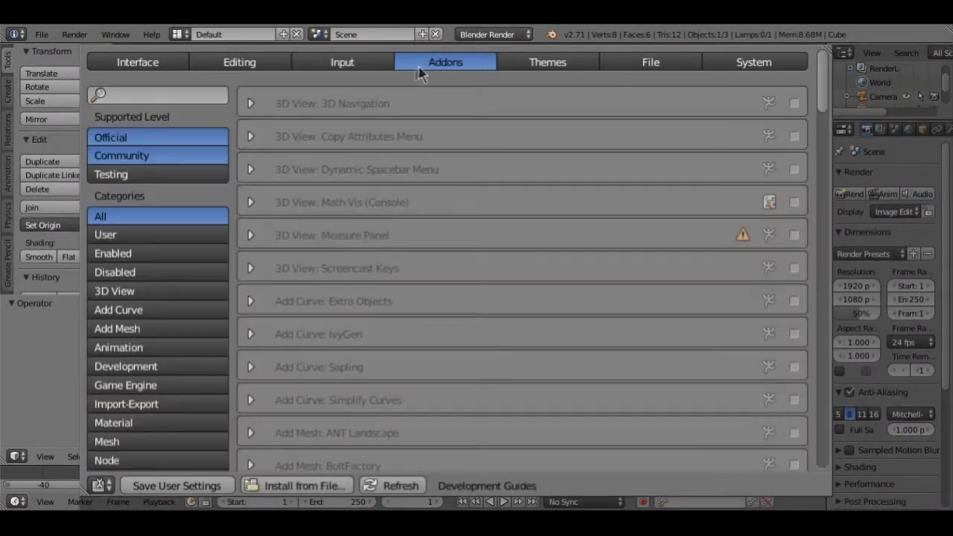
click(179, 95)
text(cell)
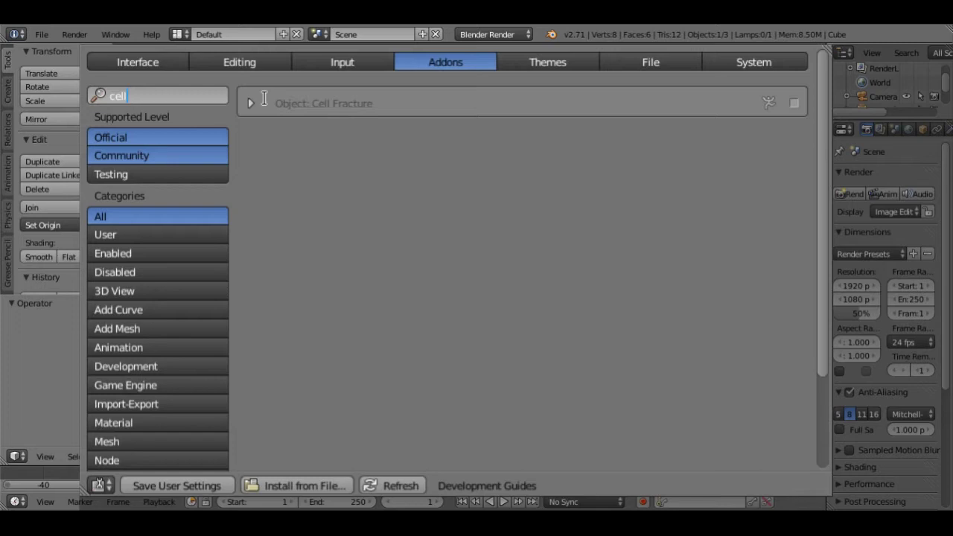
click(793, 104)
click(794, 104)
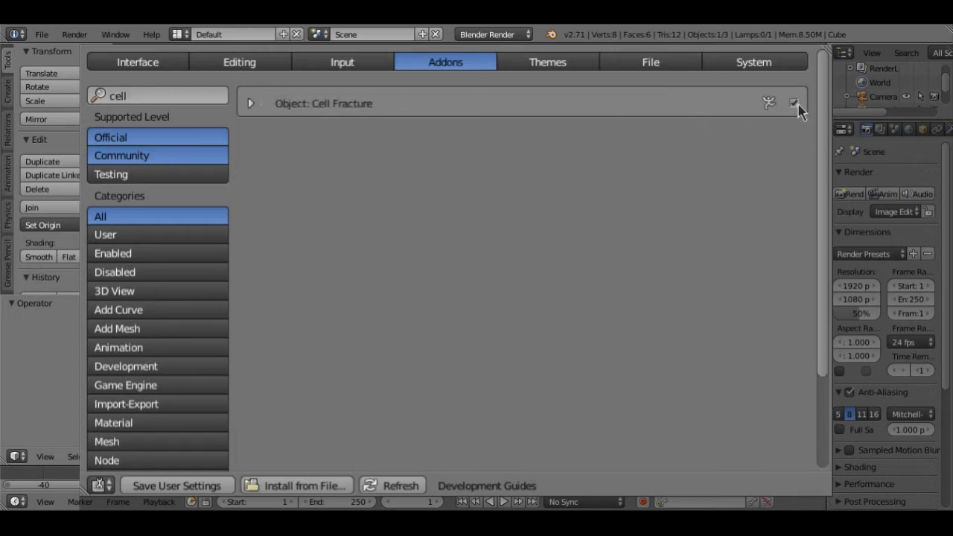
Close the user preferences, then subdivide the whole cube mesh four times in Edit Mode and return to Object Mode.
click(824, 48)
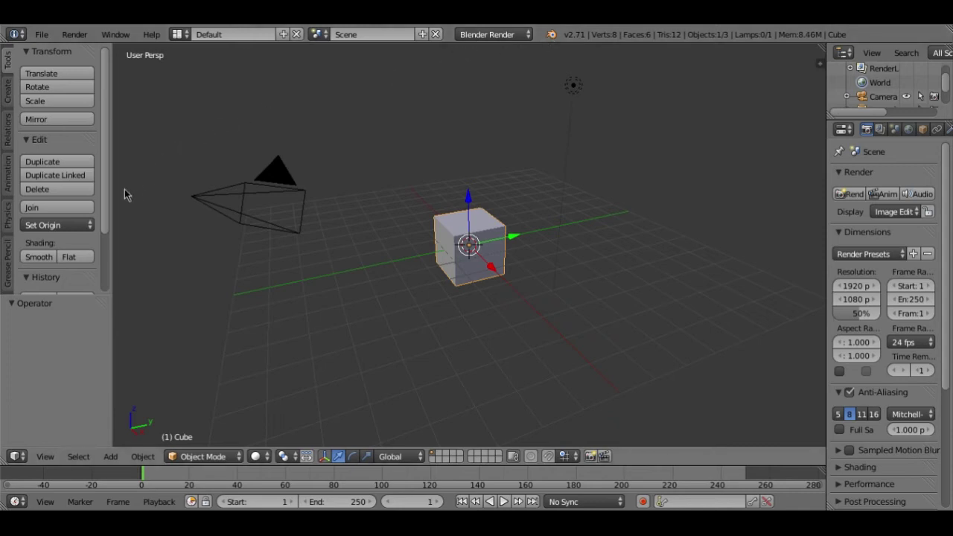
drag(107, 202, 107, 242)
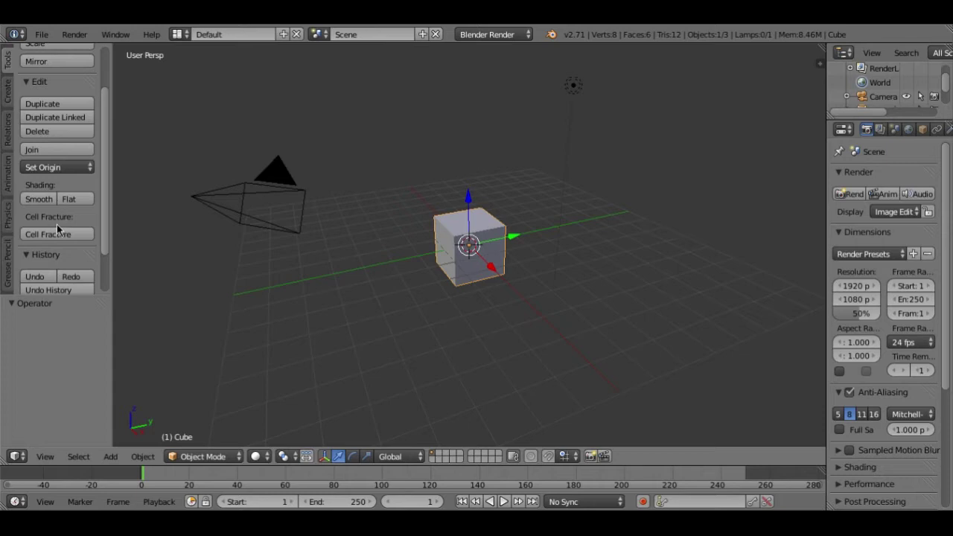
click(237, 457)
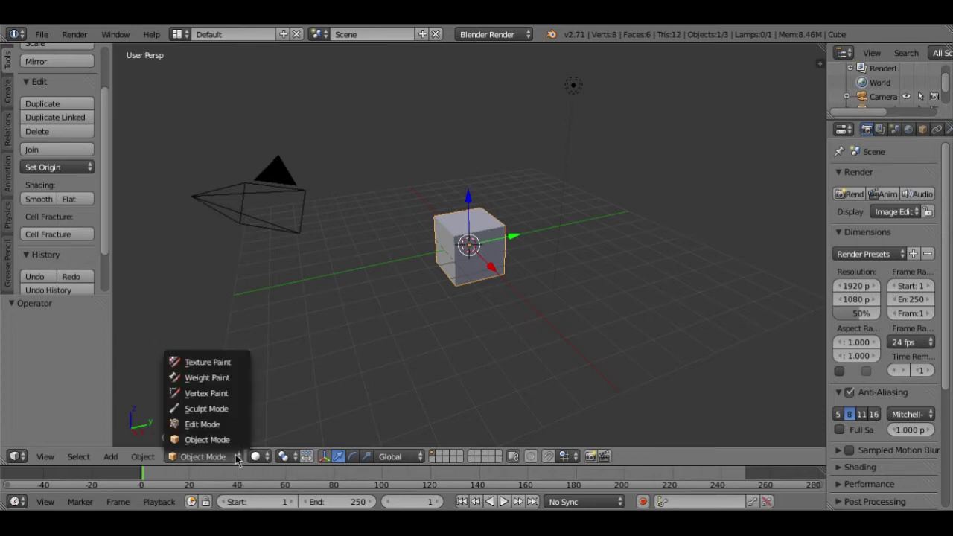
click(205, 431)
scroll(107, 220, down, 4)
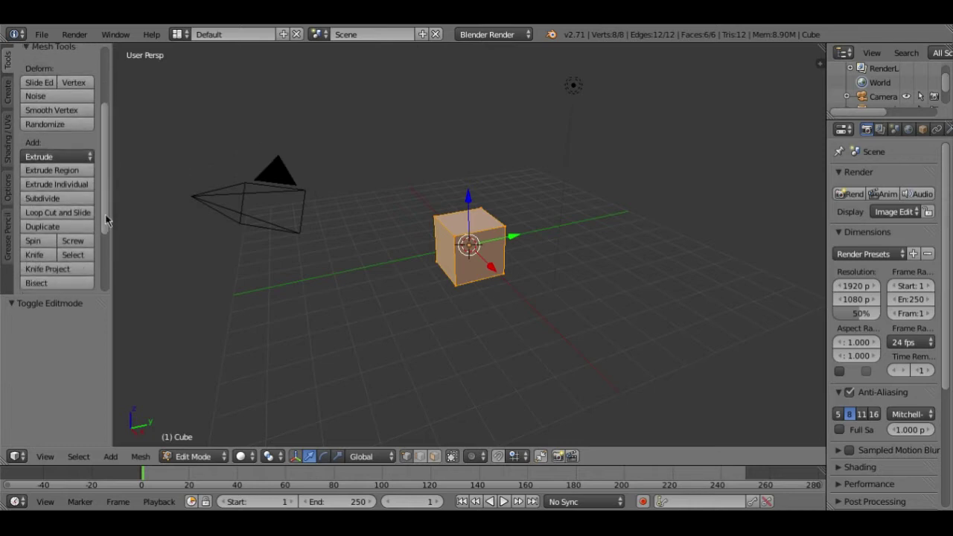
click(58, 198)
click(58, 195)
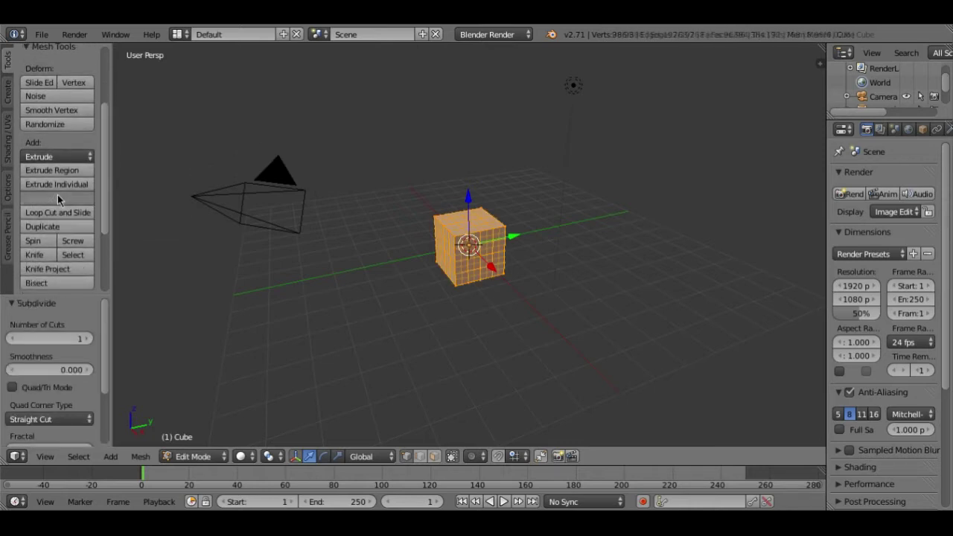
click(57, 195)
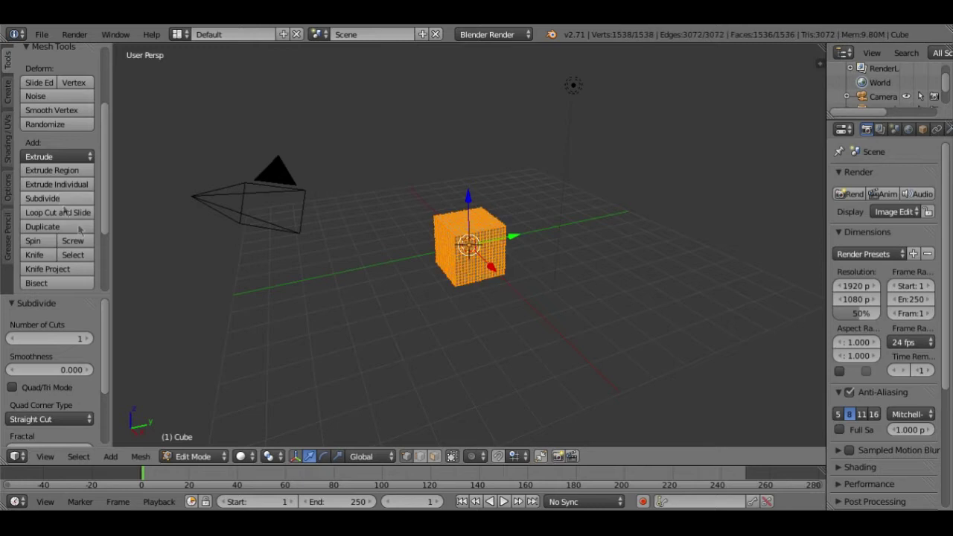
click(209, 456)
click(200, 440)
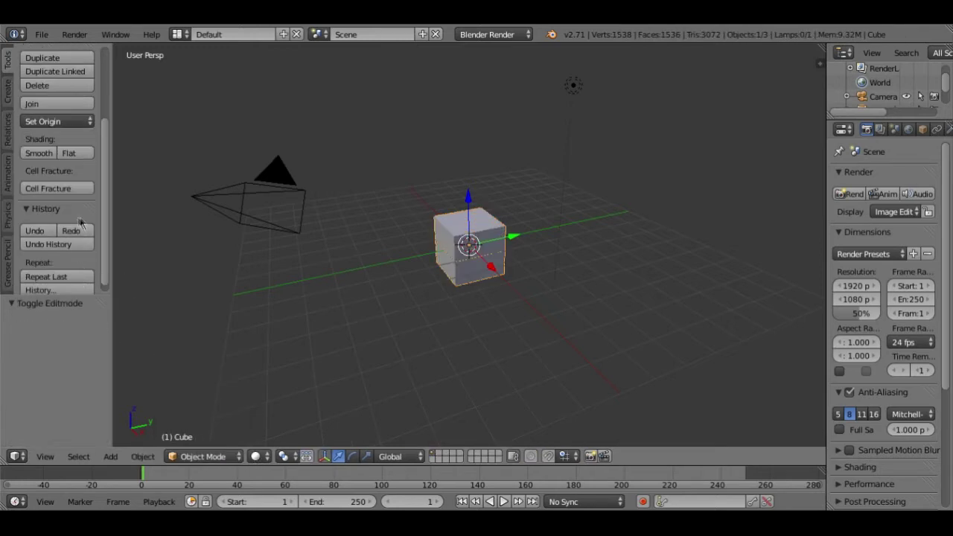
Cell-fracture the cube from its own particles with a source limit of 100 and view the layer holding the pieces.
scroll(105, 236, down, 1)
scroll(105, 223, up, 3)
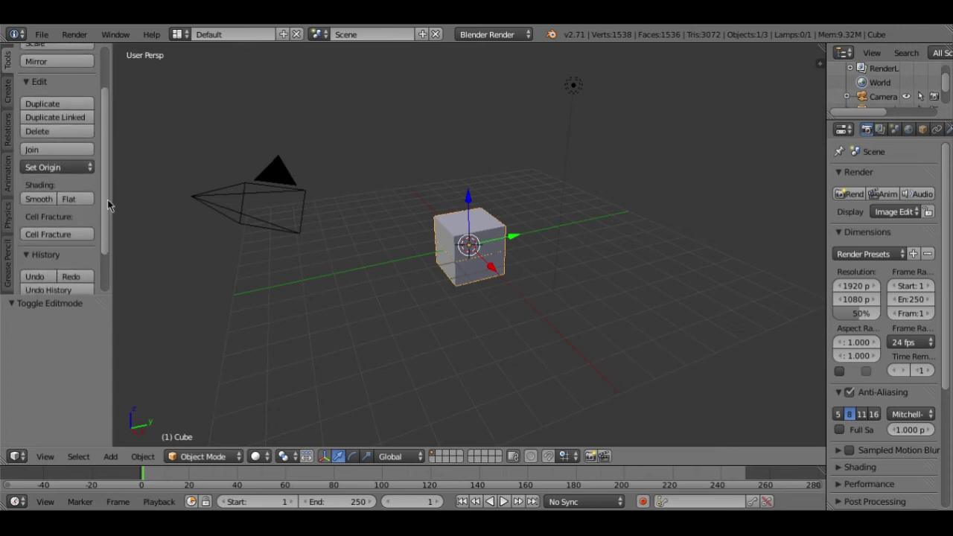
click(68, 234)
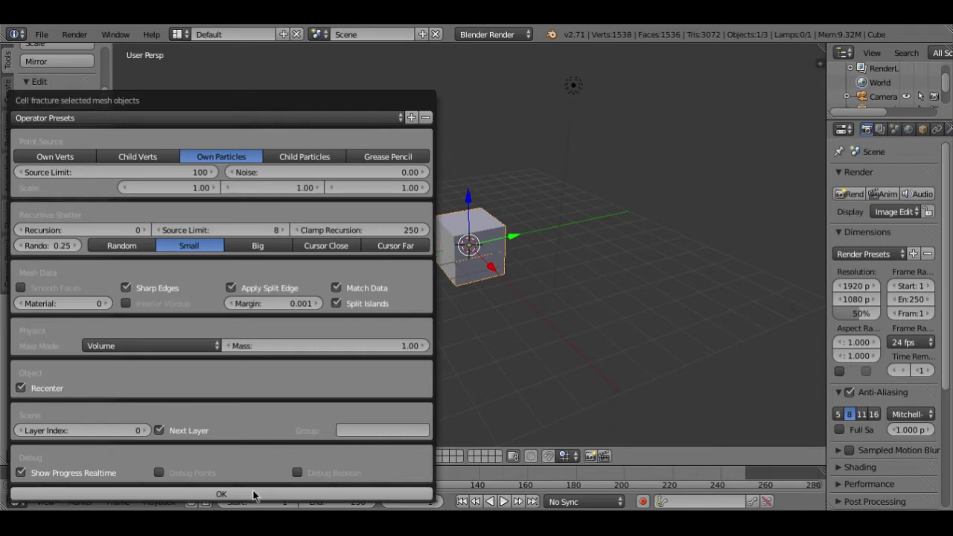
click(221, 494)
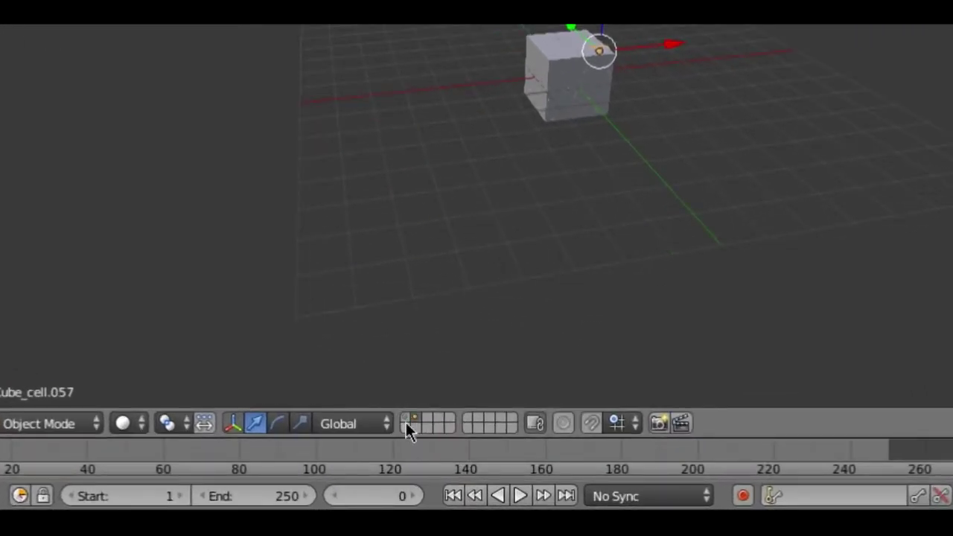
click(407, 427)
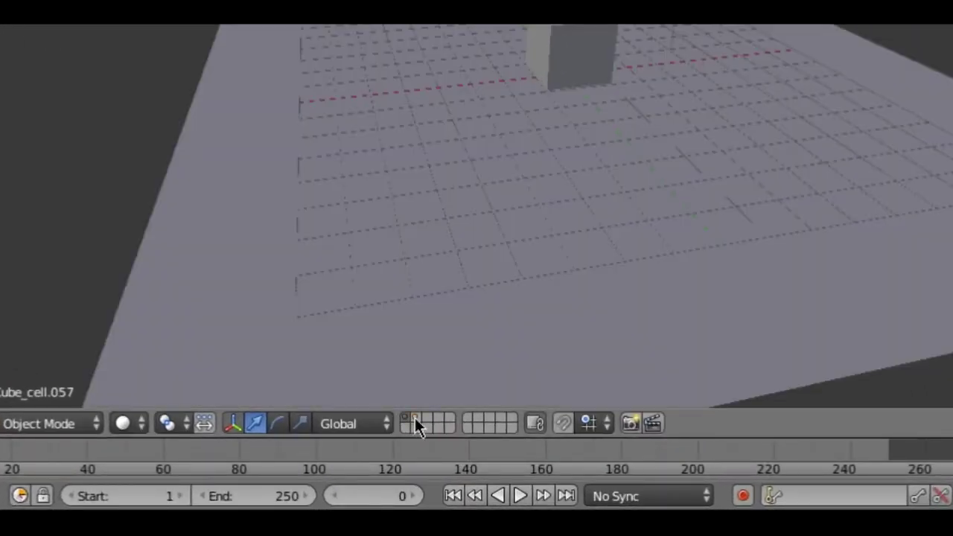
click(413, 421)
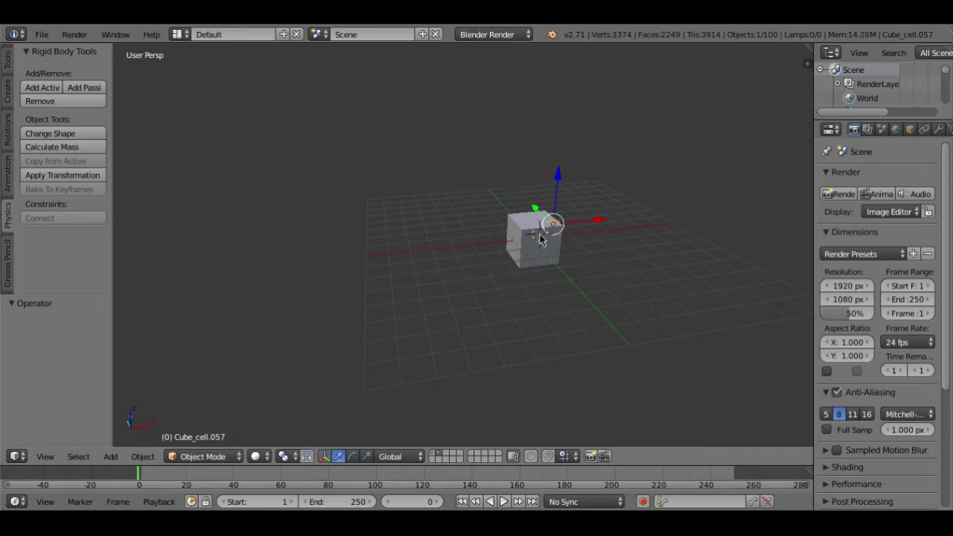
Box-select all the fractured pieces of the cube.
key(KP_Decimal)
right_click(486, 170)
right_click(513, 179)
scroll(527, 214, down, 4)
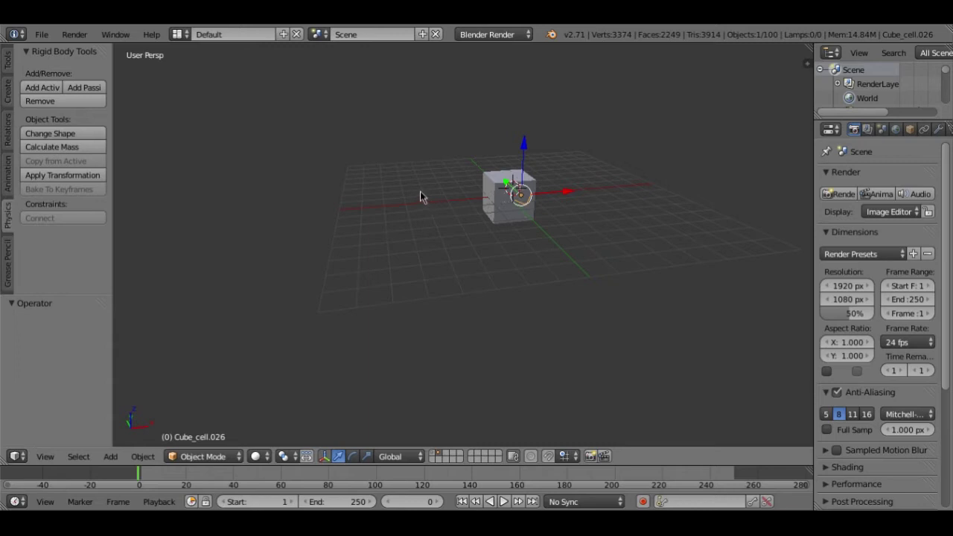
middle_drag(484, 229, 464, 282)
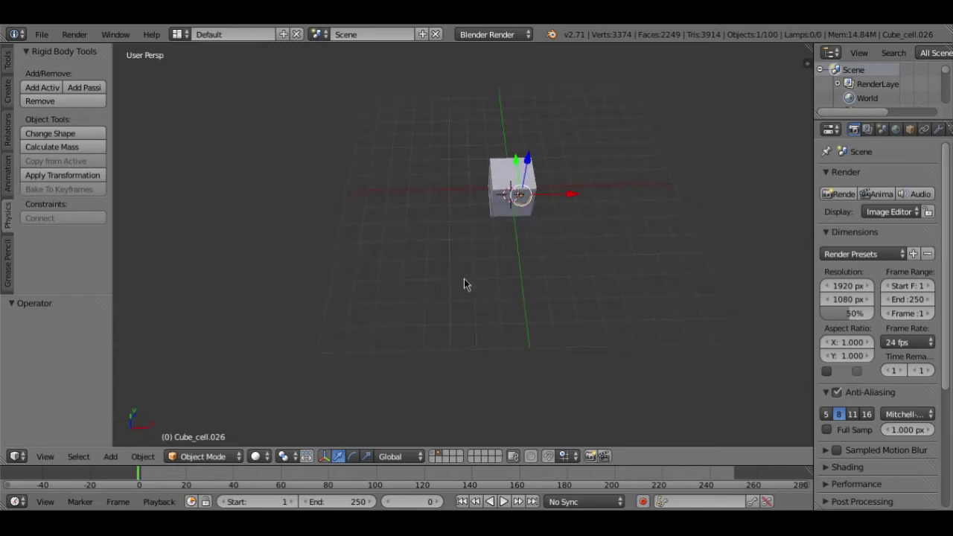
key(b)
drag(431, 136, 609, 279)
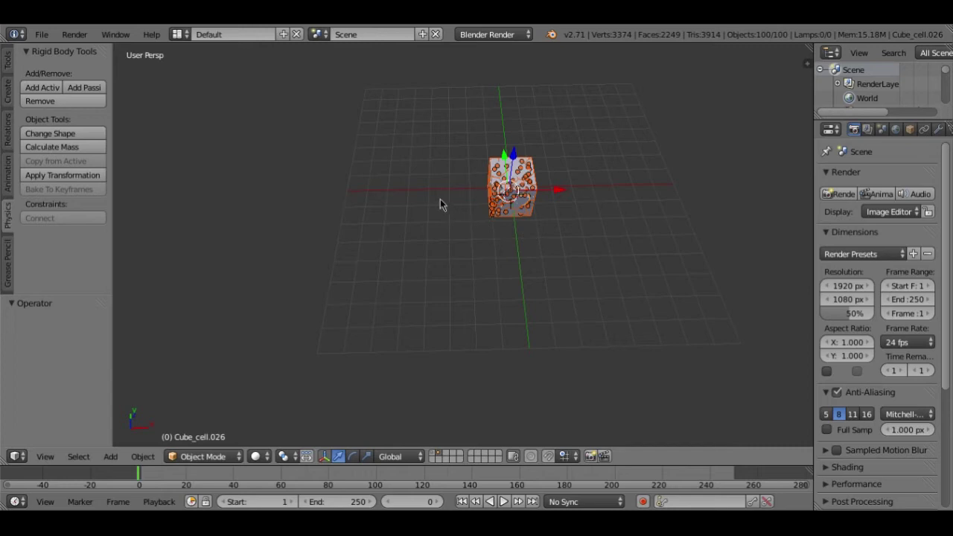
key(b)
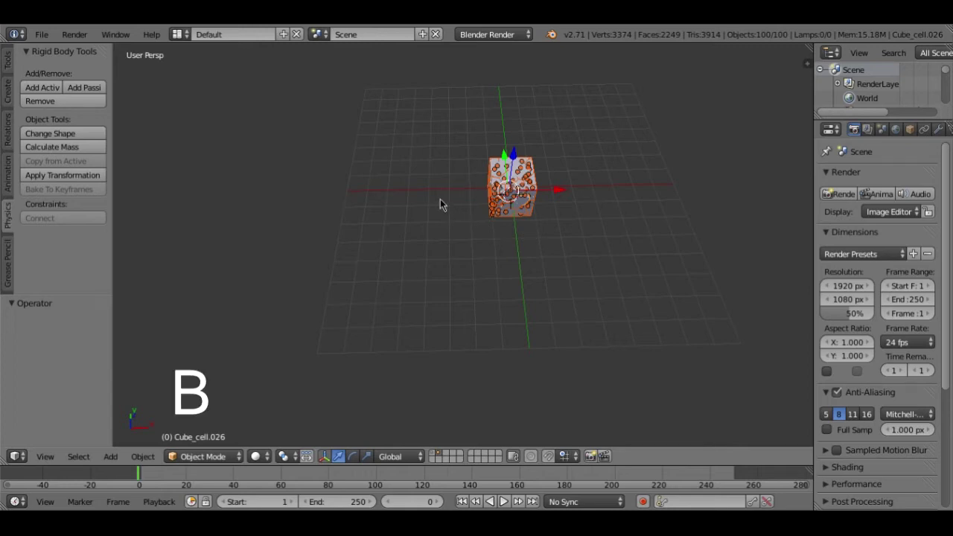
drag(423, 118, 632, 265)
key(b)
drag(414, 92, 621, 264)
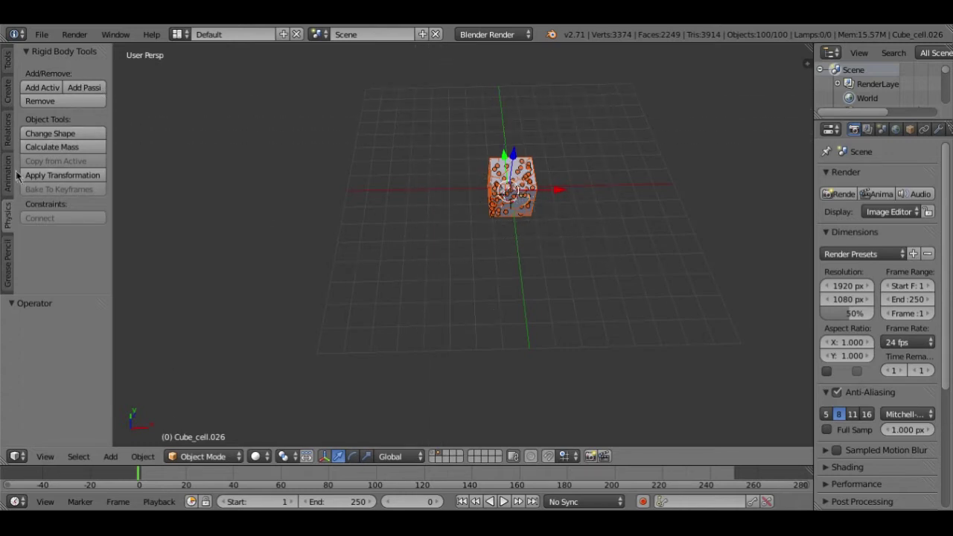
Make all the selected cube pieces active rigid bodies.
click(8, 67)
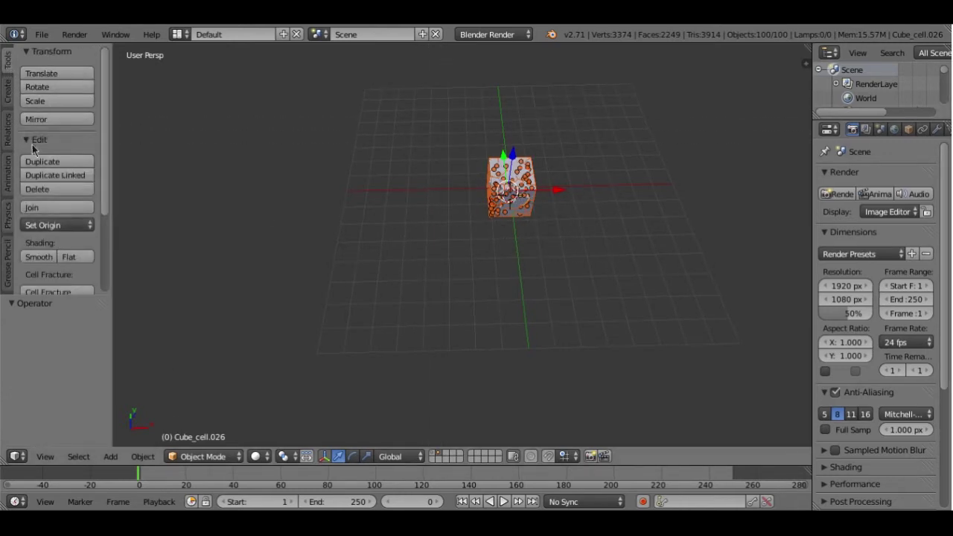
click(12, 218)
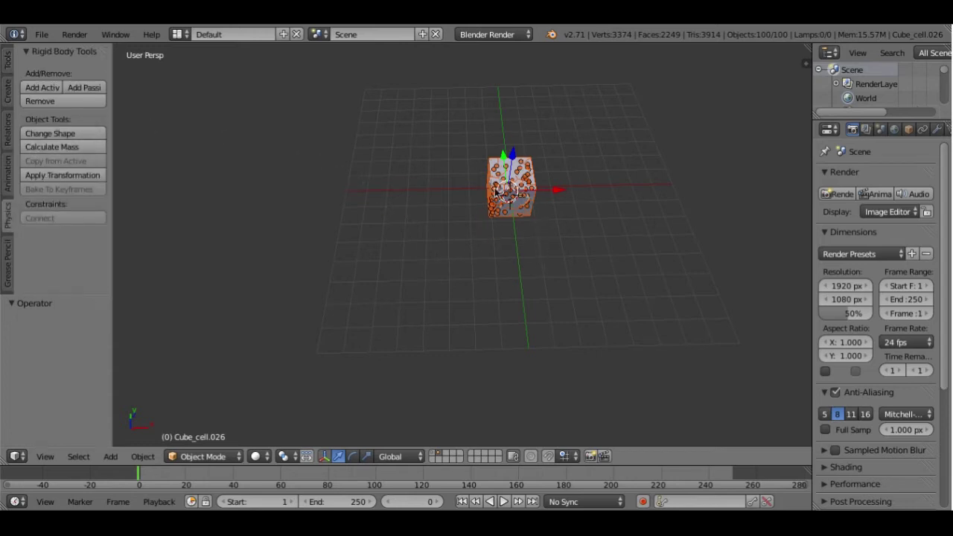
click(42, 88)
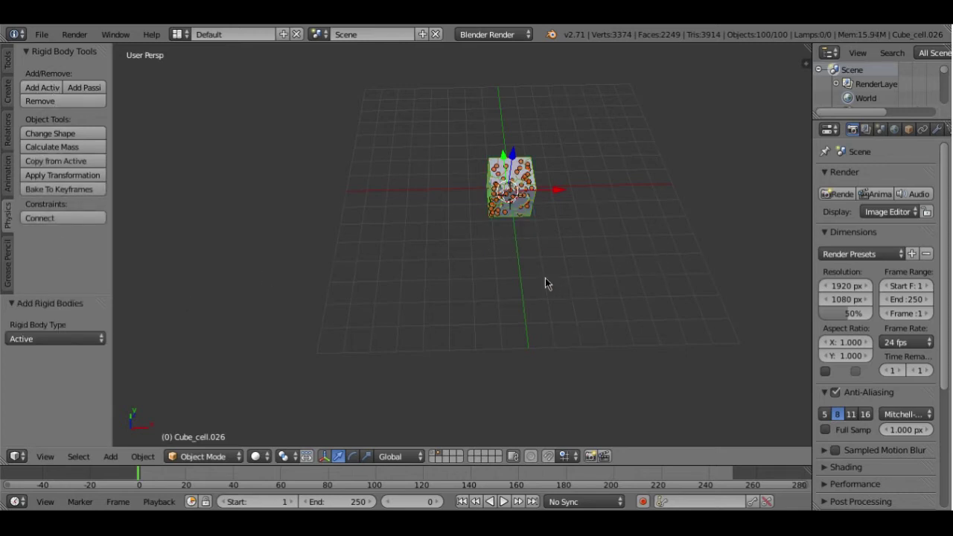
Raise the selected cube pieces along Z in two small moves, the last about 0.134.
middle_drag(545, 277, 582, 212)
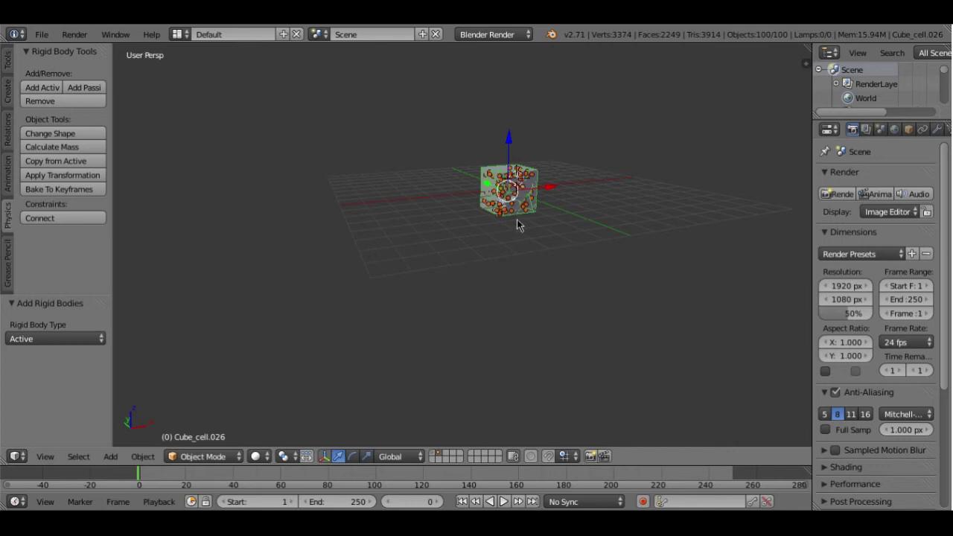
drag(511, 149, 511, 131)
middle_drag(545, 171, 549, 156)
drag(510, 131, 509, 123)
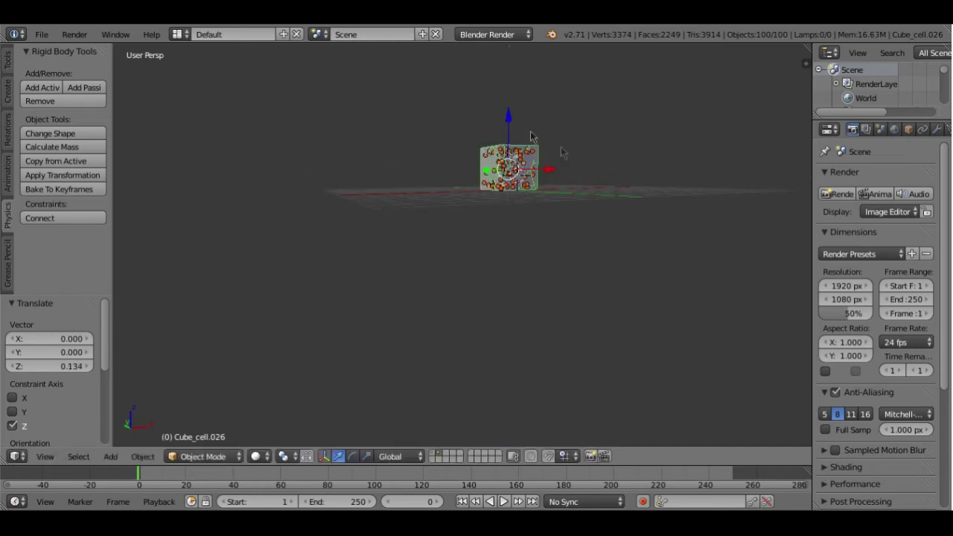
middle_drag(509, 123, 593, 206)
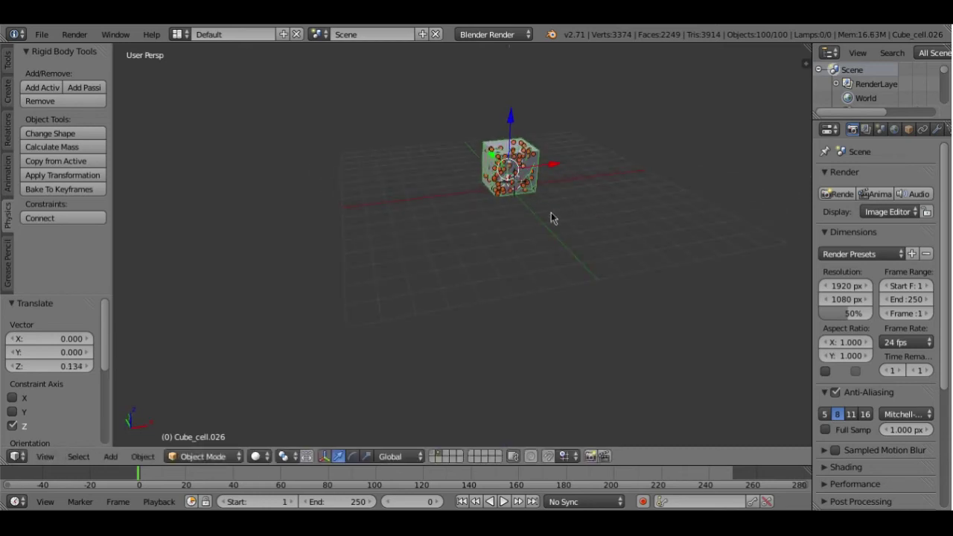
Add a plane mesh and lower it about 0.707 along Z so it lies beneath the cube pieces.
key(shift+a)
mouse_move(552, 214)
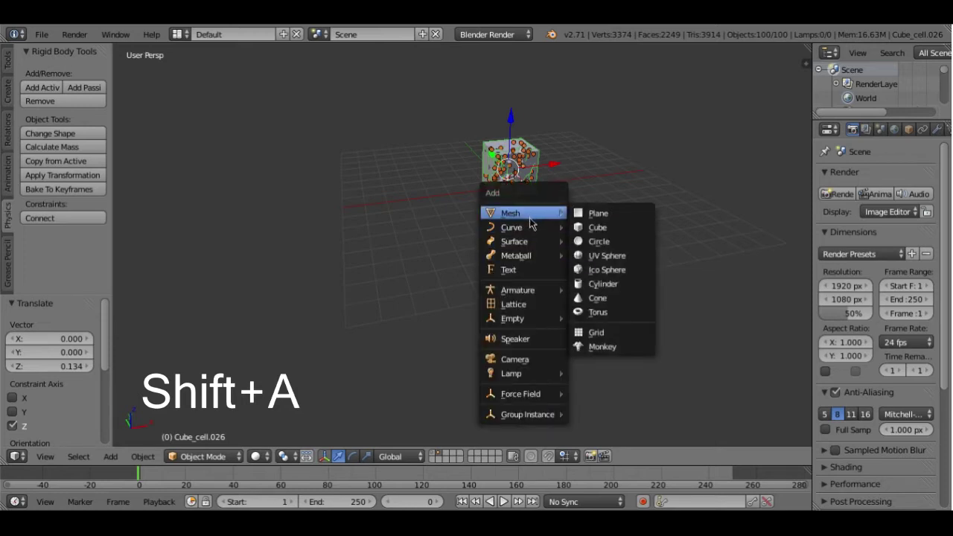
mouse_move(529, 230)
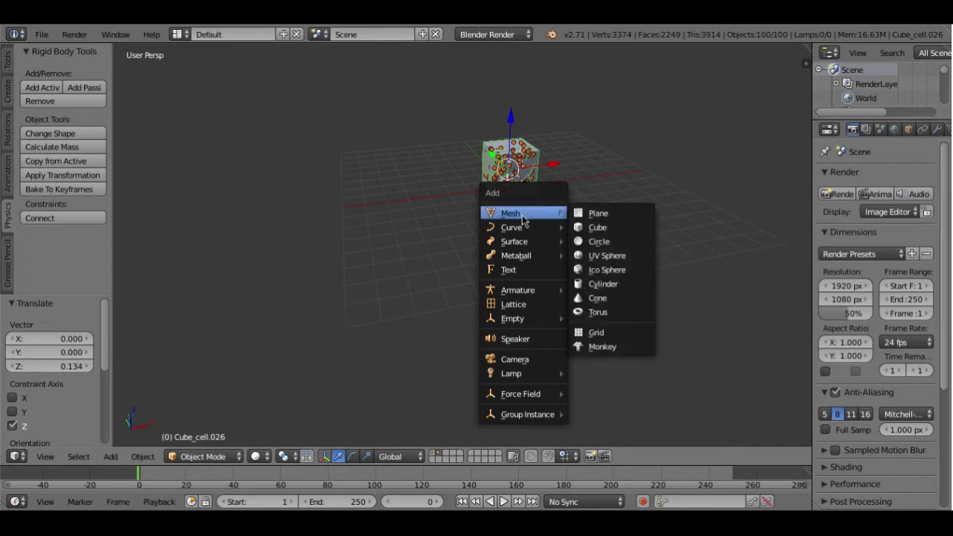
click(583, 215)
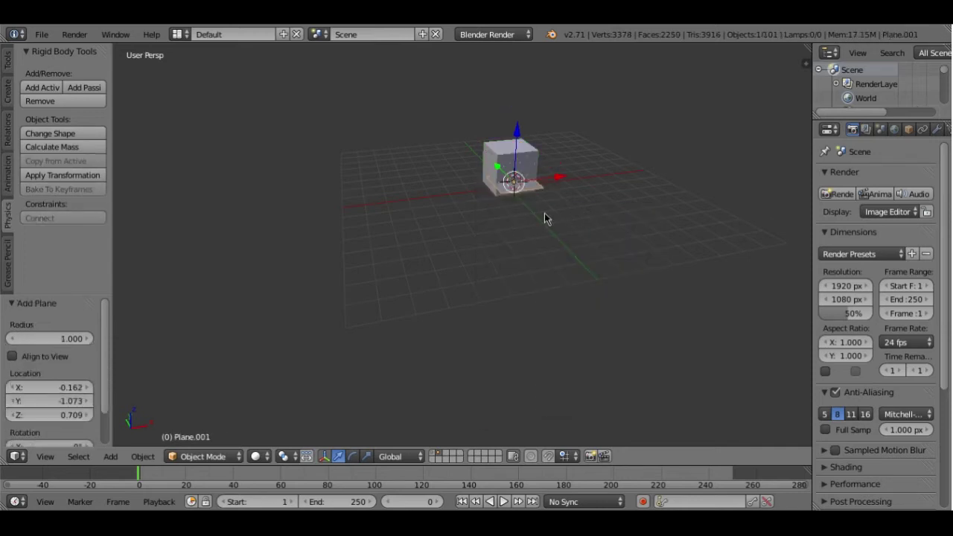
middle_drag(544, 218, 553, 160)
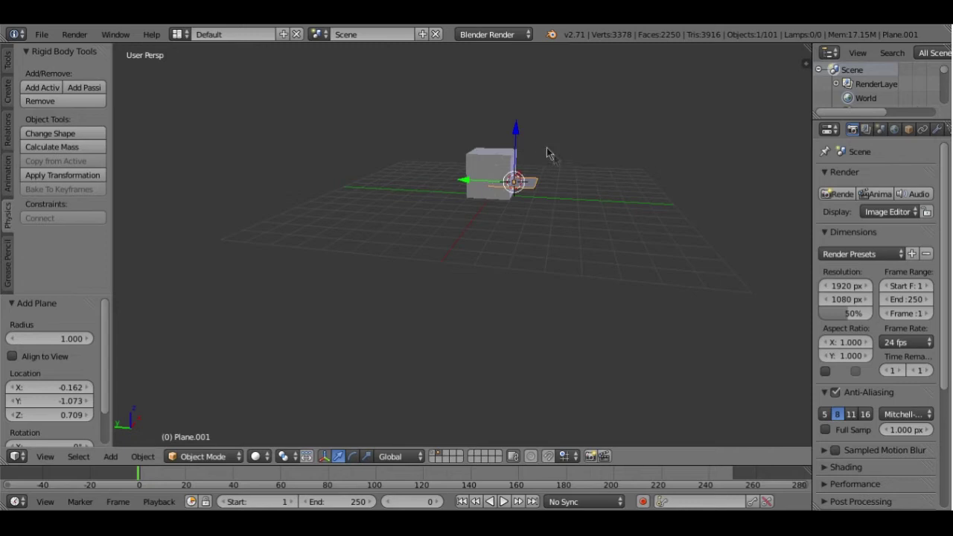
drag(521, 132, 516, 147)
Scale the plane up by a factor of about 9.28 to form a large ground surface.
middle_drag(516, 146, 477, 229)
key(s)
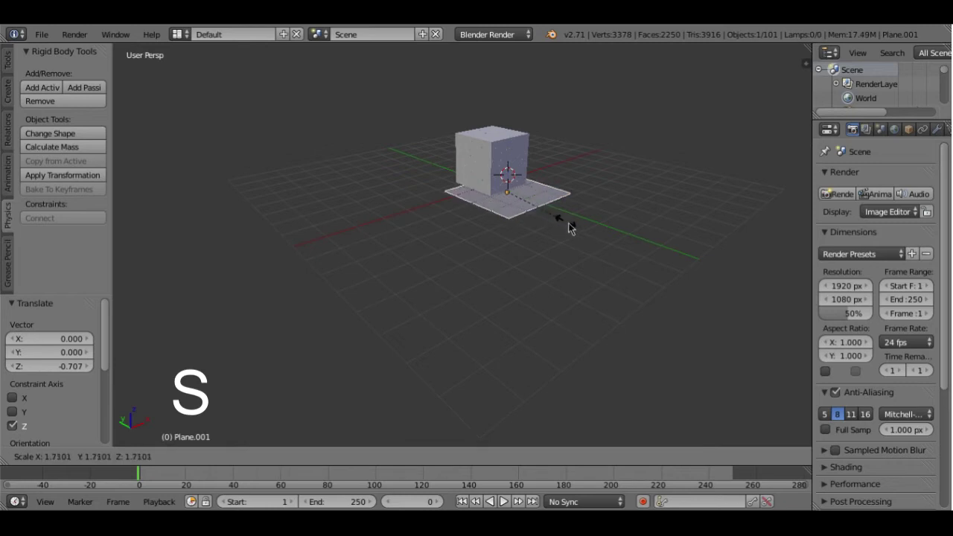
click(759, 402)
scroll(663, 273, down, 3)
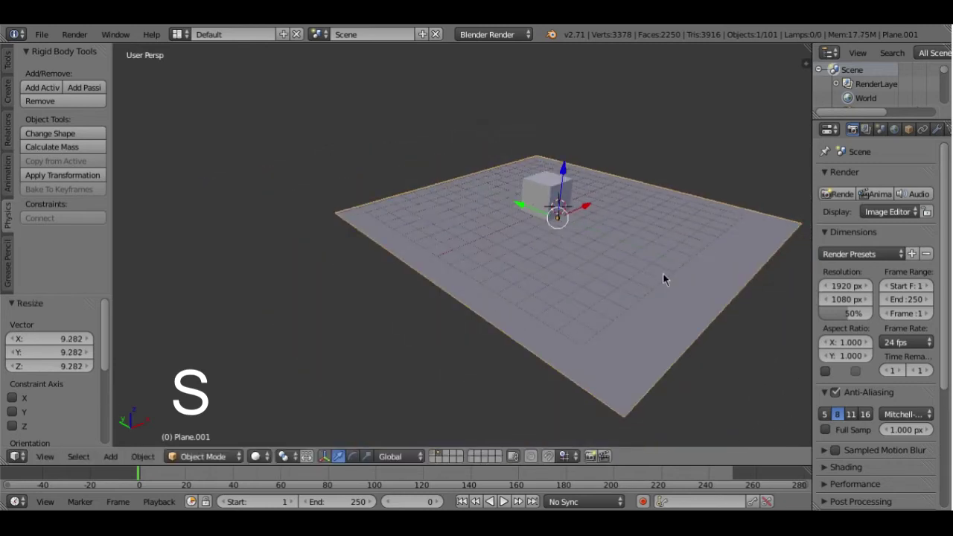
Shift the ground plane along Y in two small moves, the last about 0.424, to centre it under the cube.
drag(522, 210, 509, 200)
middle_drag(617, 262, 624, 309)
drag(509, 195, 504, 187)
middle_drag(573, 253, 667, 321)
click(668, 321)
middle_drag(617, 268, 612, 272)
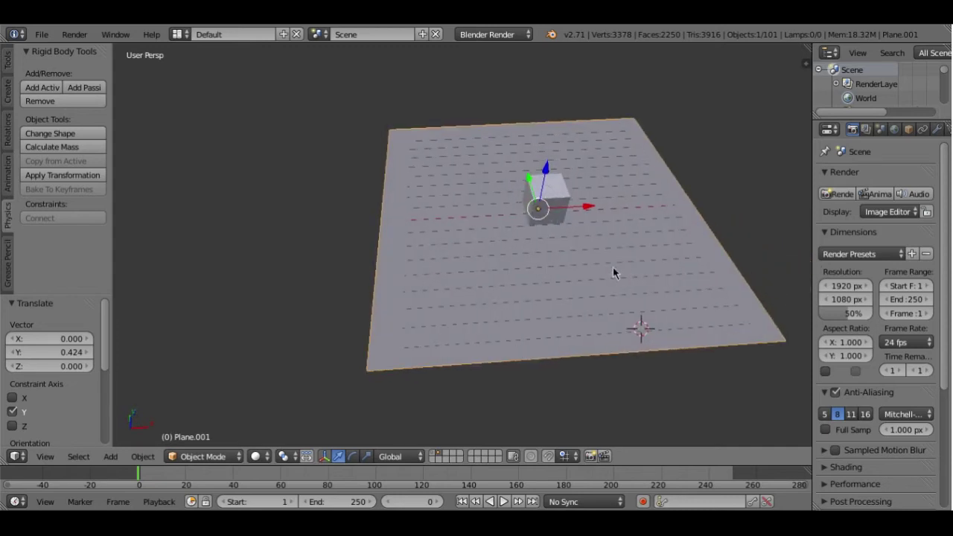
Make the ground plane a passive rigid body.
key(b)
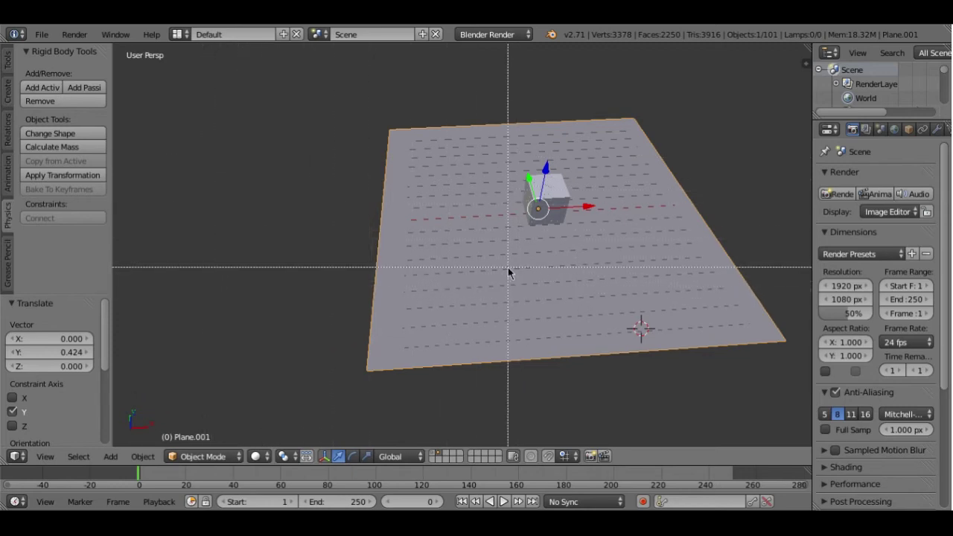
key(Escape)
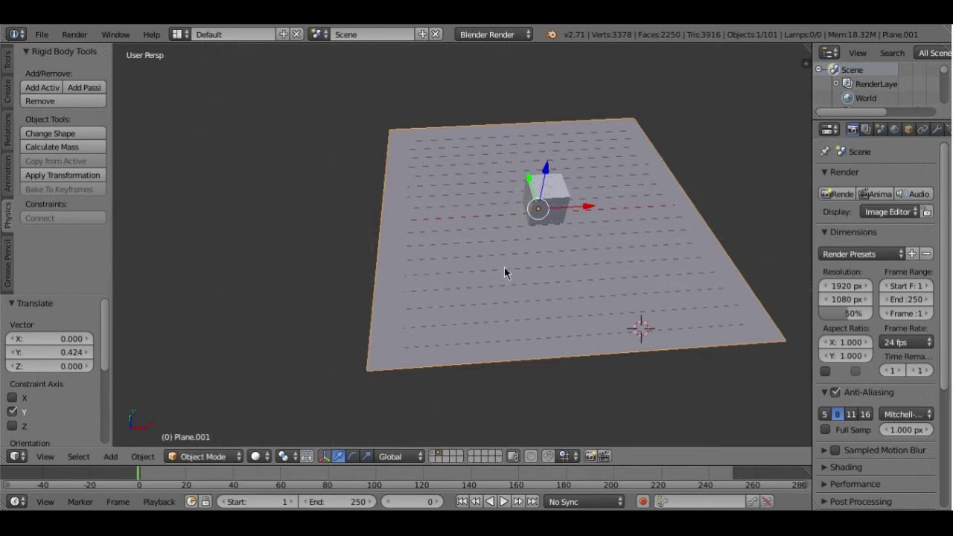
click(85, 91)
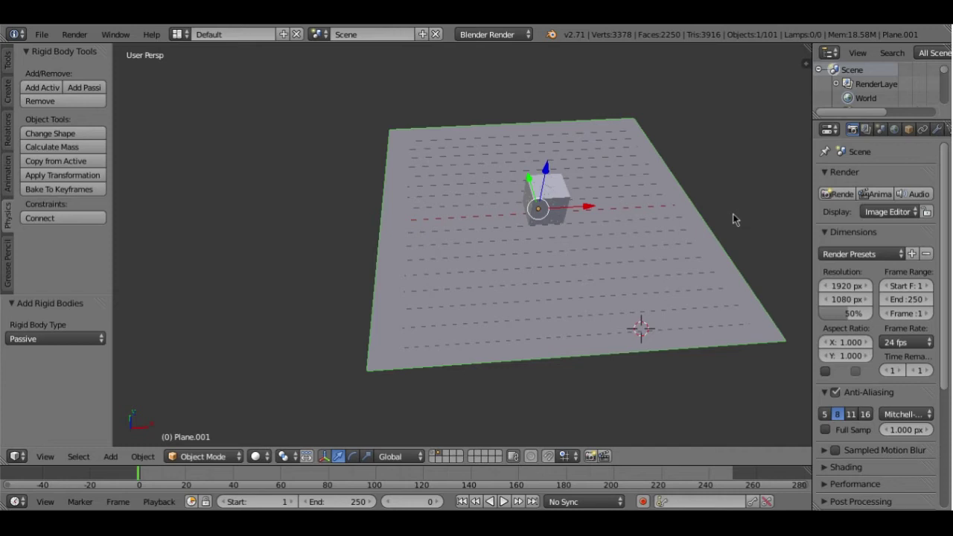
Box-select all the cube pieces and remove the ground plane from the selection.
key(b)
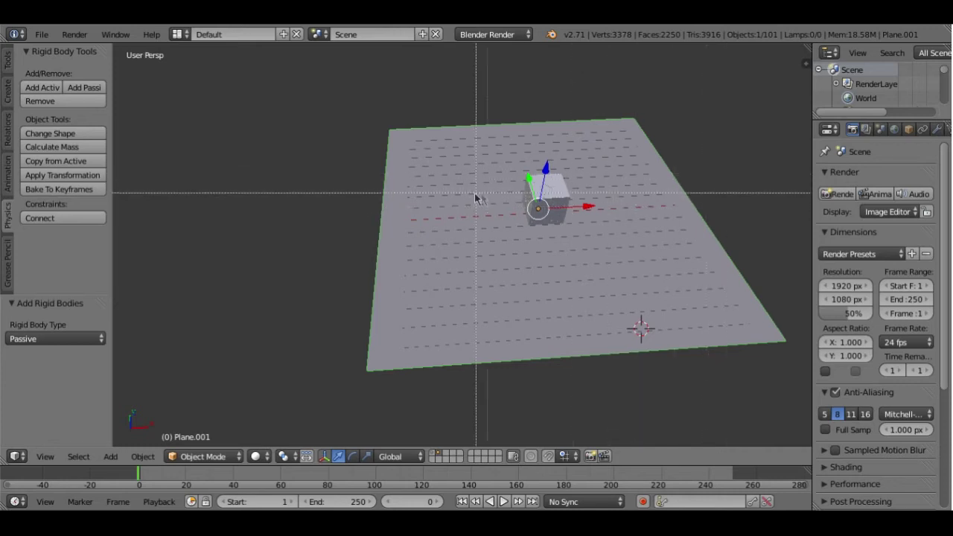
drag(496, 160, 599, 254)
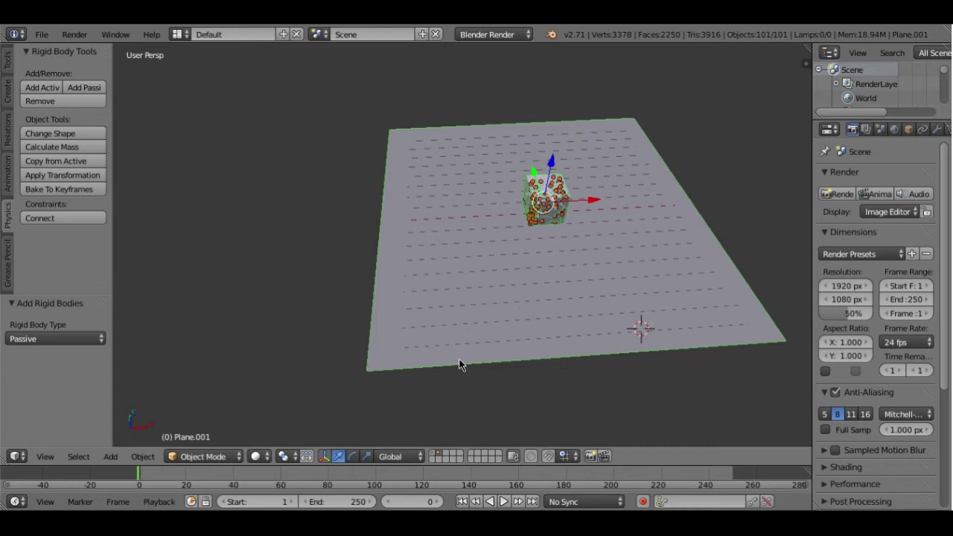
key(b)
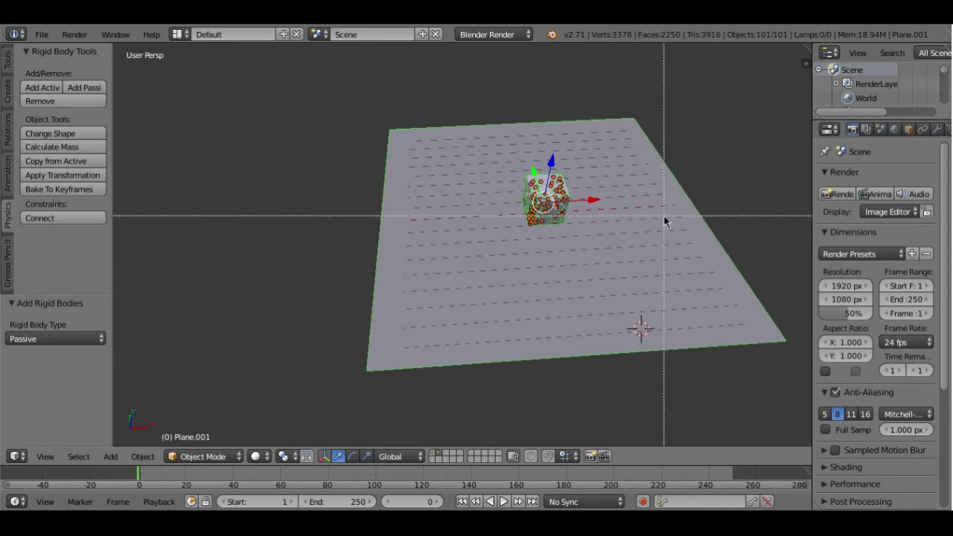
middle_drag(662, 215, 600, 320)
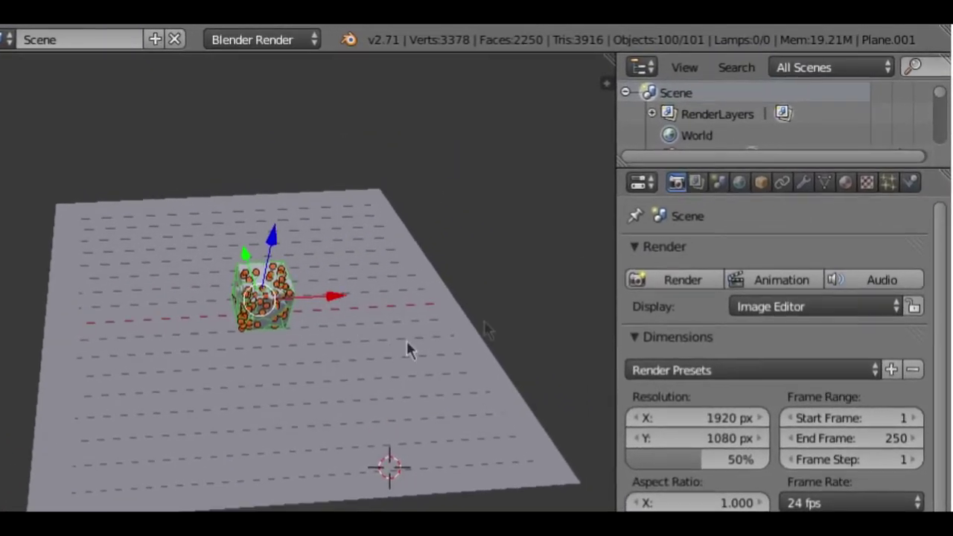
Show the physics settings, make a cube piece the active object, and select every piece while leaving out the ground plane.
click(907, 192)
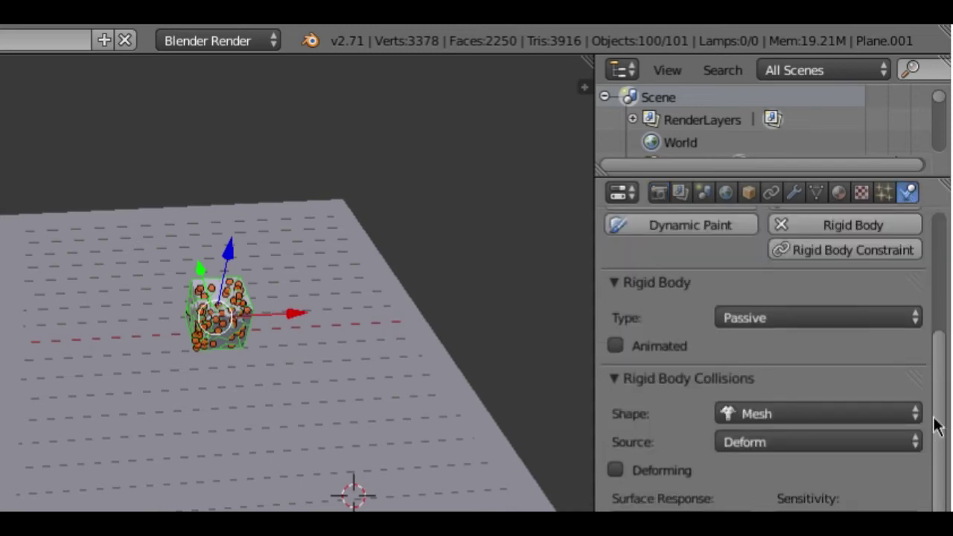
scroll(932, 421, up, 3)
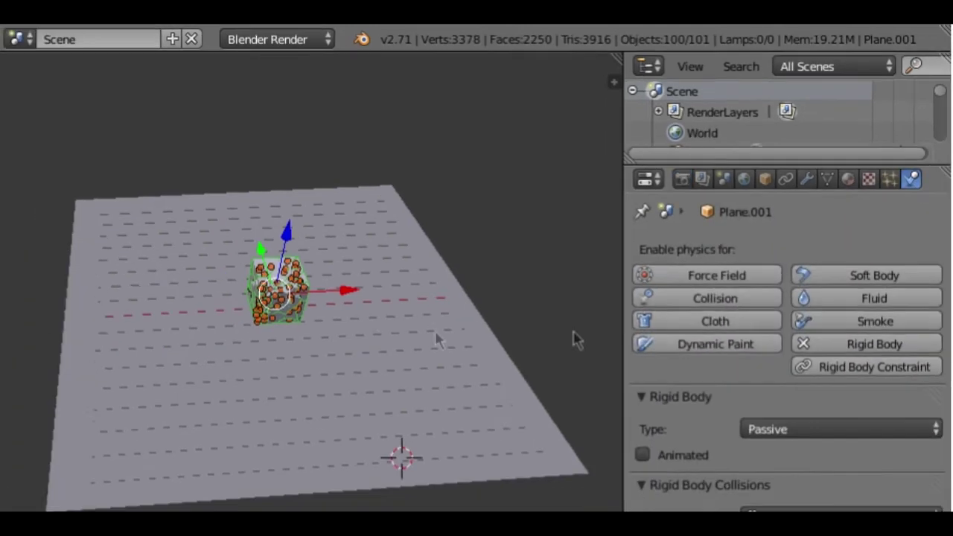
right_click(279, 290)
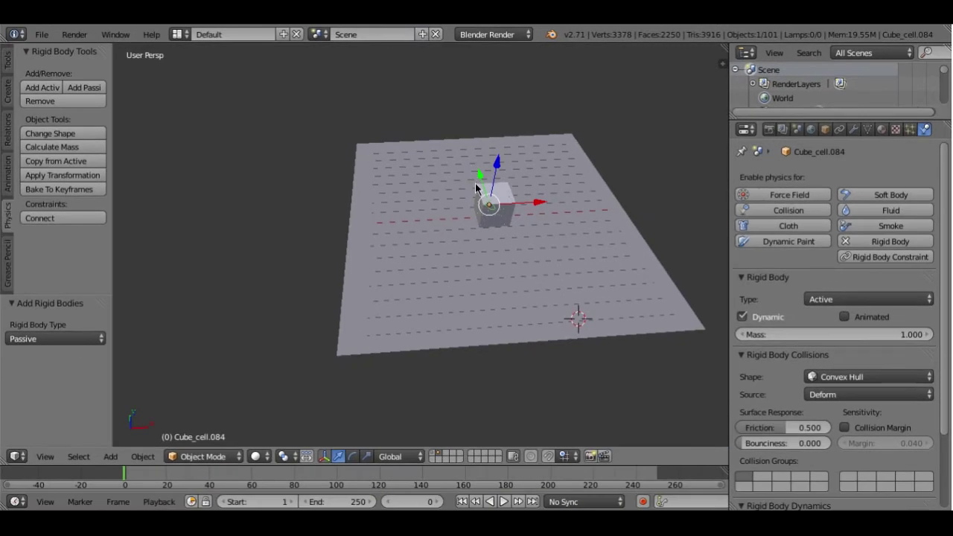
key(a)
key(a)
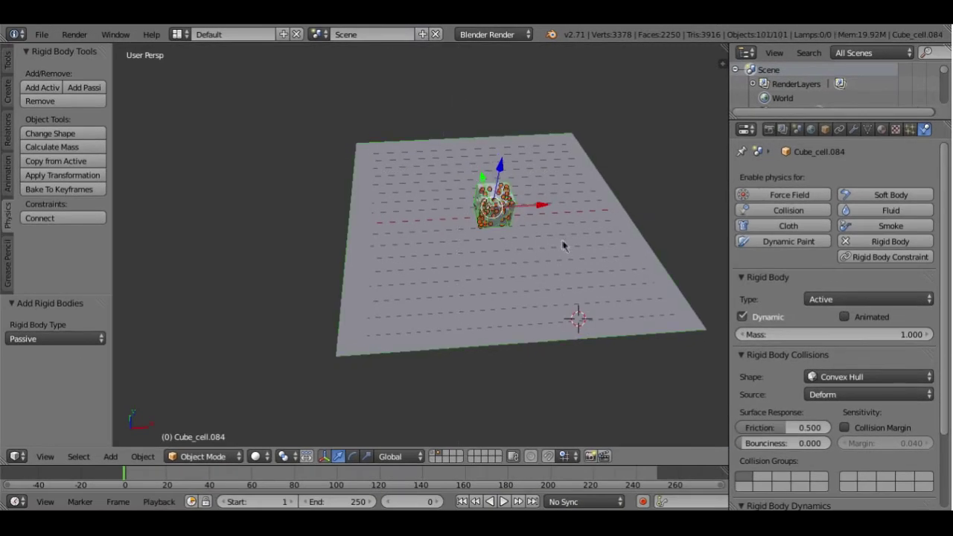
shift+right_click(548, 316)
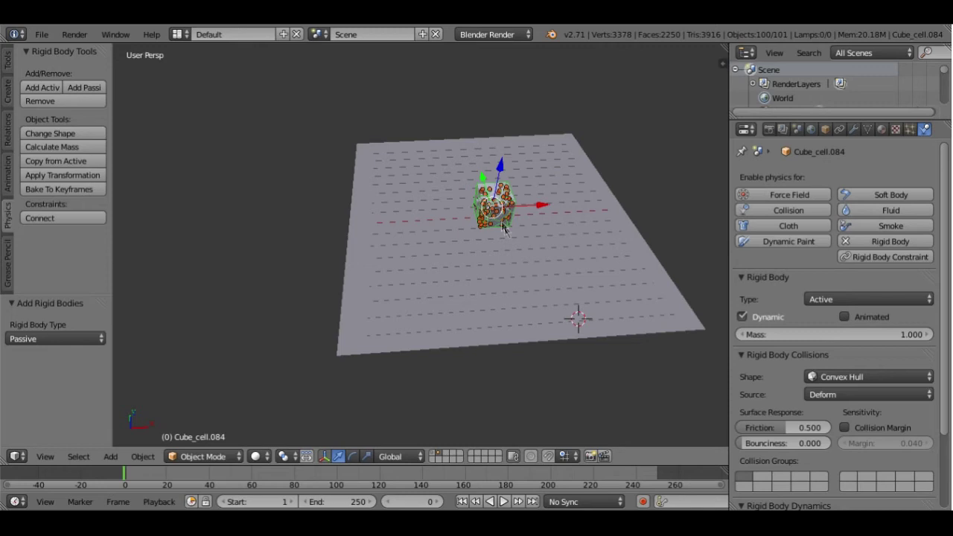
Enable Collision Margin in the active cube piece's rigid body collision settings.
scroll(946, 325, down, 1)
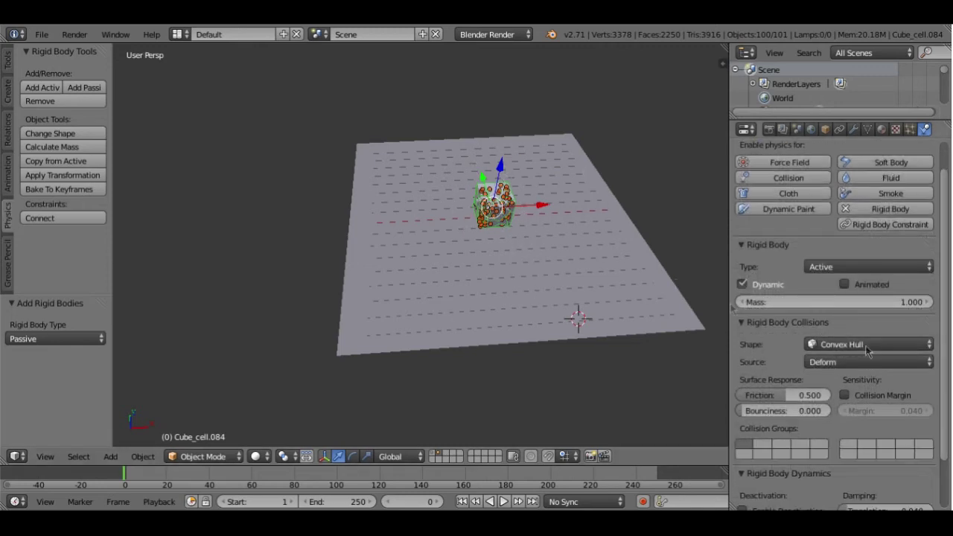
scroll(947, 358, down, 1)
scroll(946, 254, up, 2)
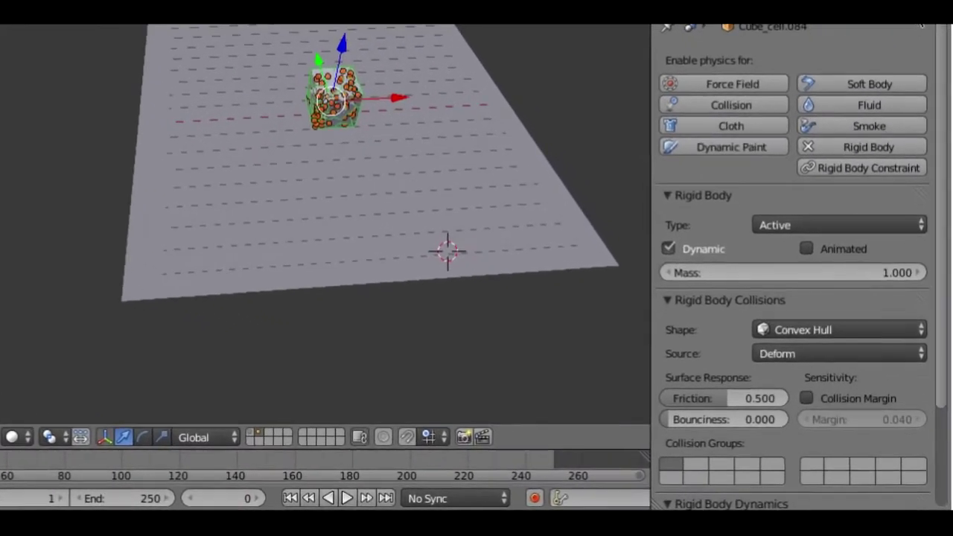
scroll(863, 216, down, 5)
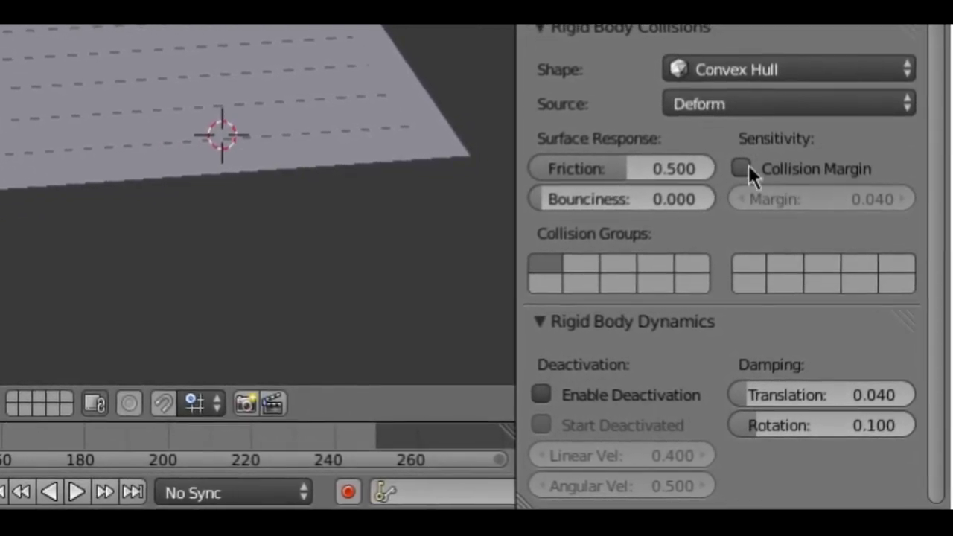
click(744, 175)
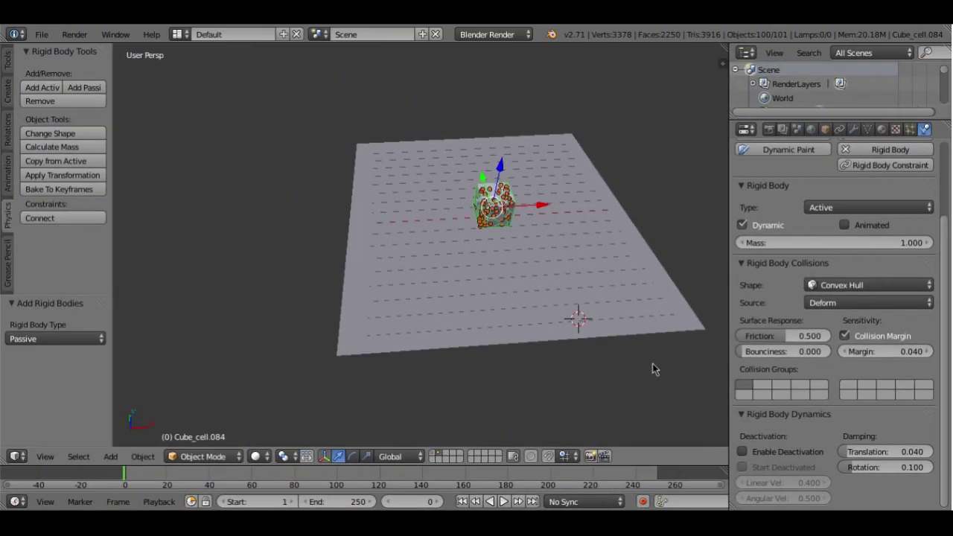
Play the rigid body simulation to inspect how the cube pieces scatter over the plane, and return to frame 0.
middle_drag(634, 354, 374, 253)
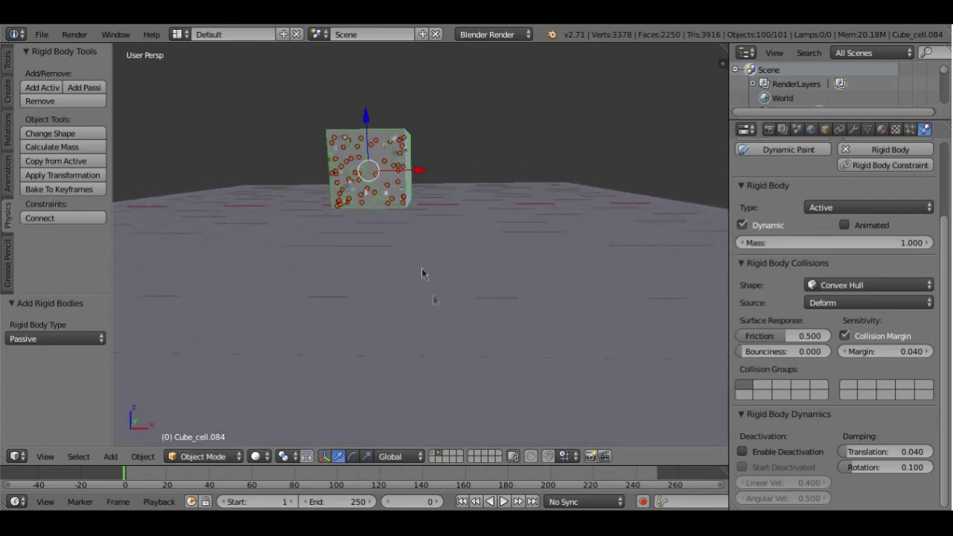
click(503, 501)
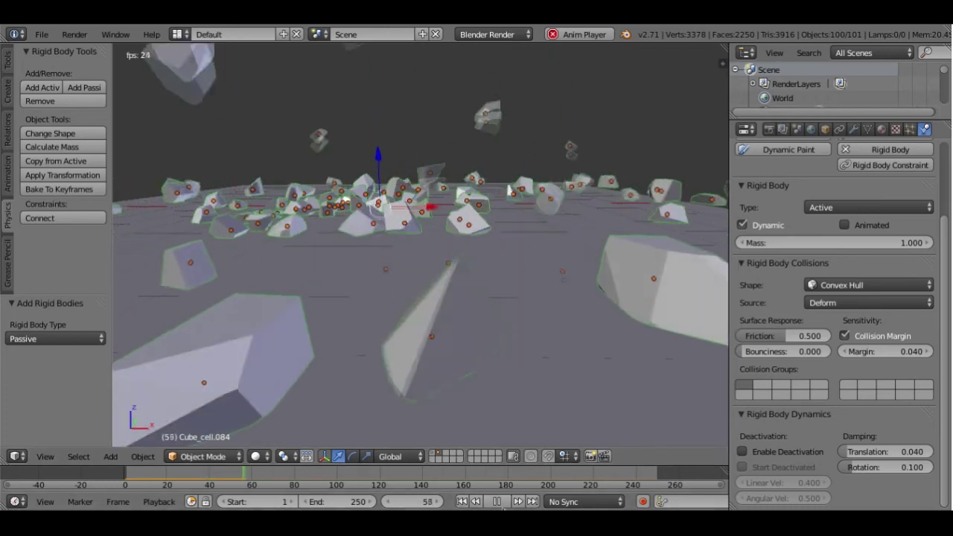
scroll(504, 324, down, 5)
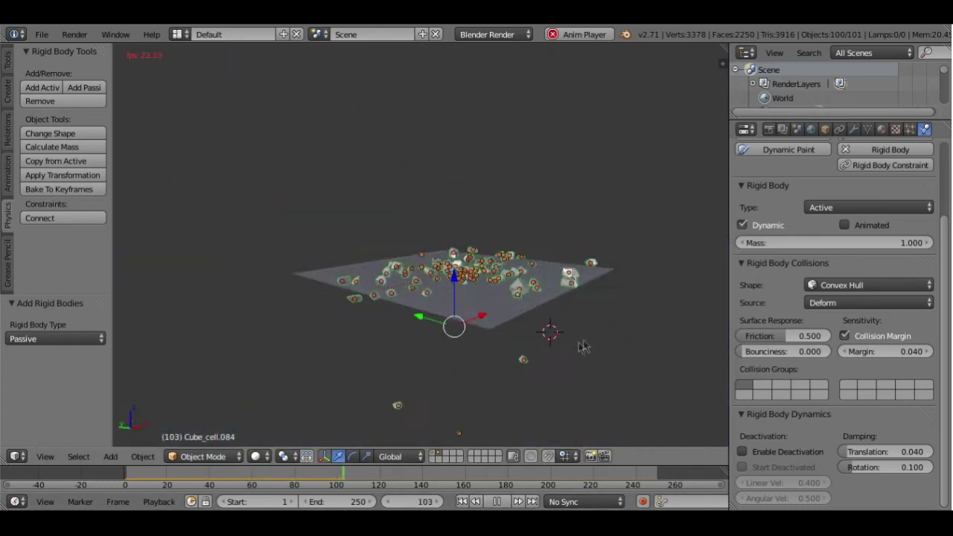
middle_drag(582, 346, 496, 348)
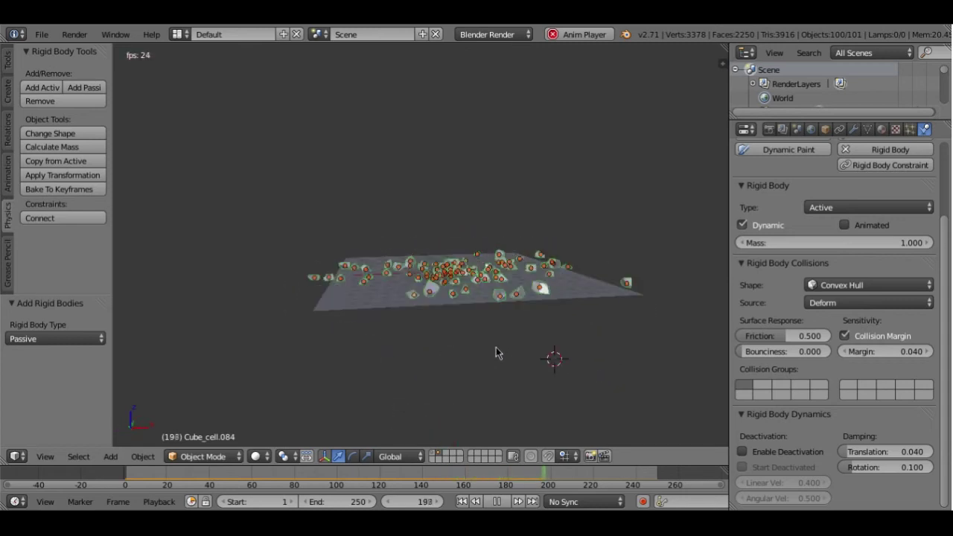
click(506, 501)
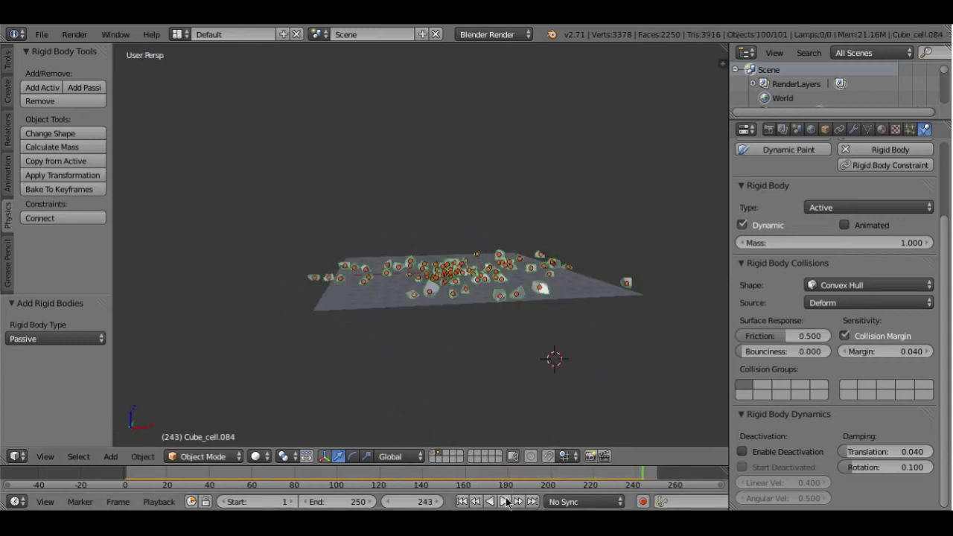
drag(644, 474, 99, 474)
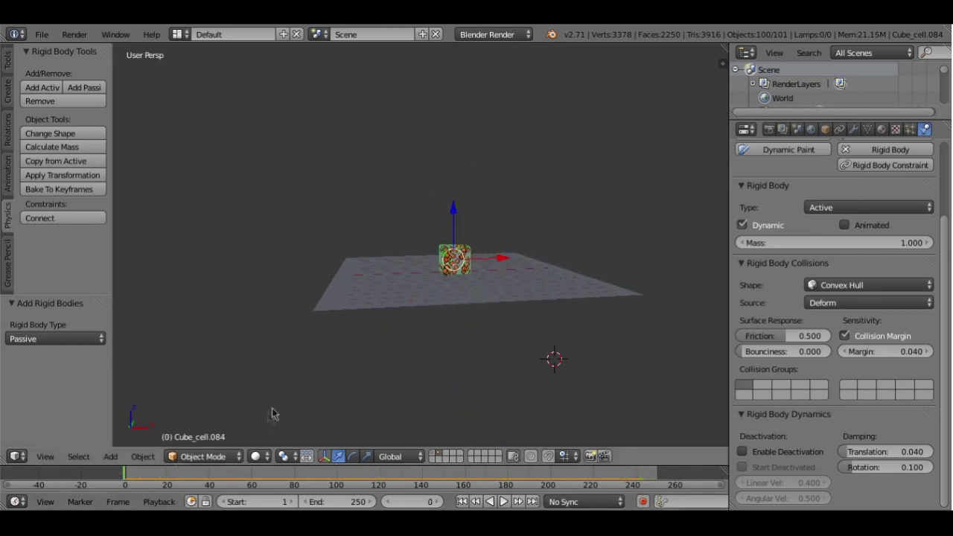
Set the diffuse colour of the cube pieces' material to red (R 0.800, G 0.000, B 0.005).
middle_drag(583, 314, 628, 317)
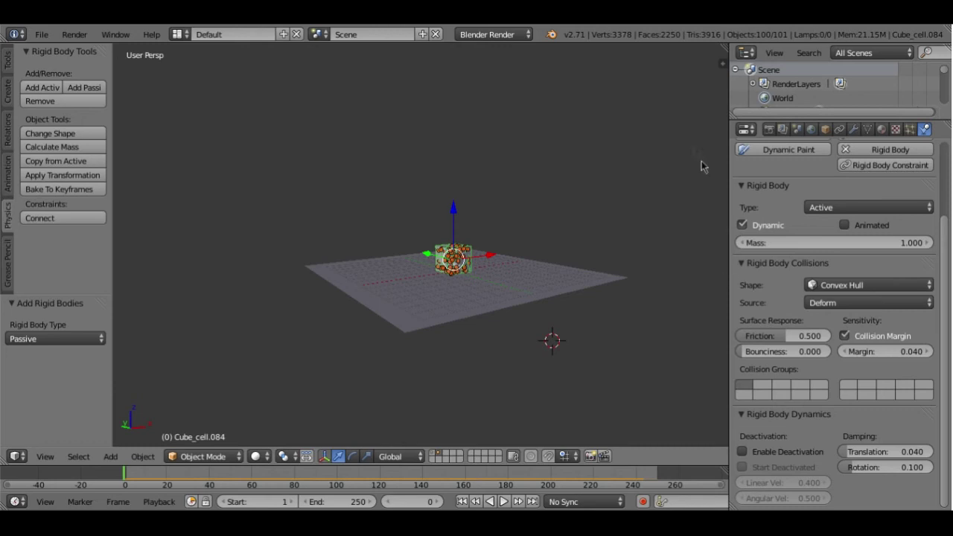
click(881, 129)
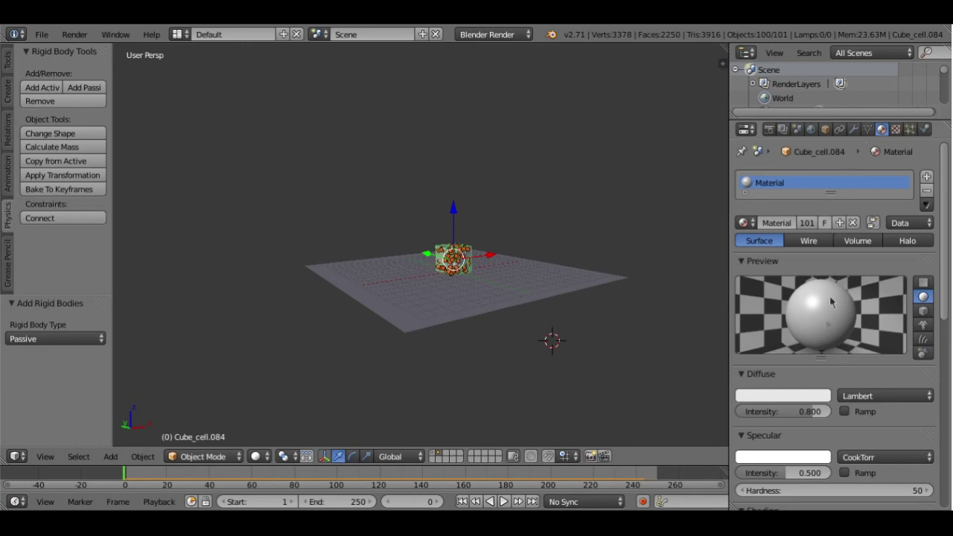
click(788, 398)
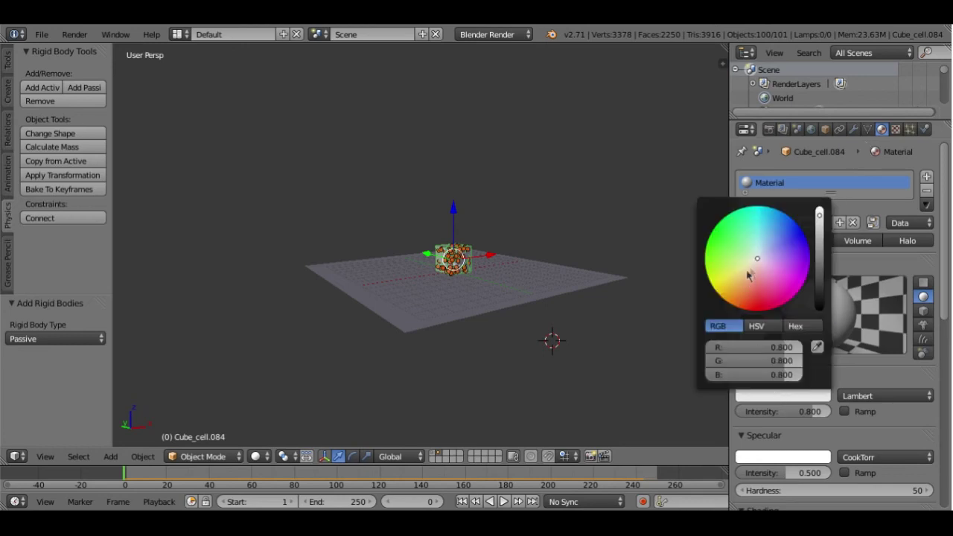
mouse_move(750, 276)
mouse_down()
mouse_move(759, 312)
mouse_move(741, 306)
mouse_move(770, 293)
mouse_move(778, 253)
mouse_move(801, 231)
mouse_move(766, 339)
mouse_up()
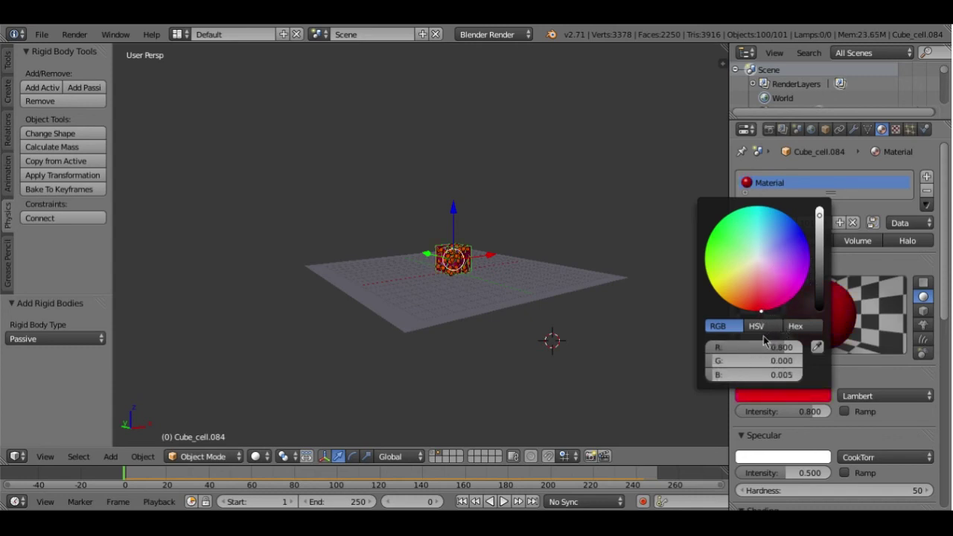
Play the explosion of the red pieces from a closer view and stop it at frame 111.
scroll(480, 324, up, 3)
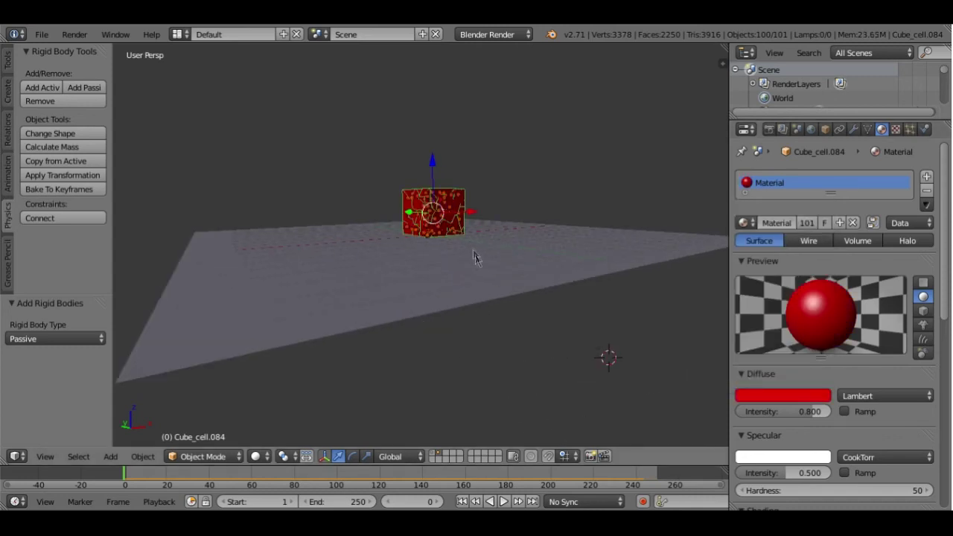
middle_drag(476, 258, 538, 257)
scroll(537, 257, up, 3)
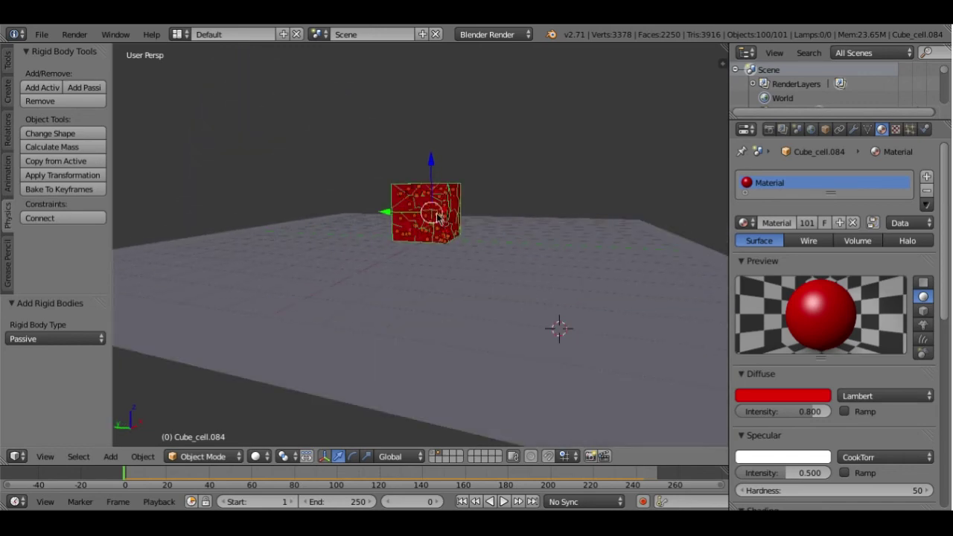
click(503, 502)
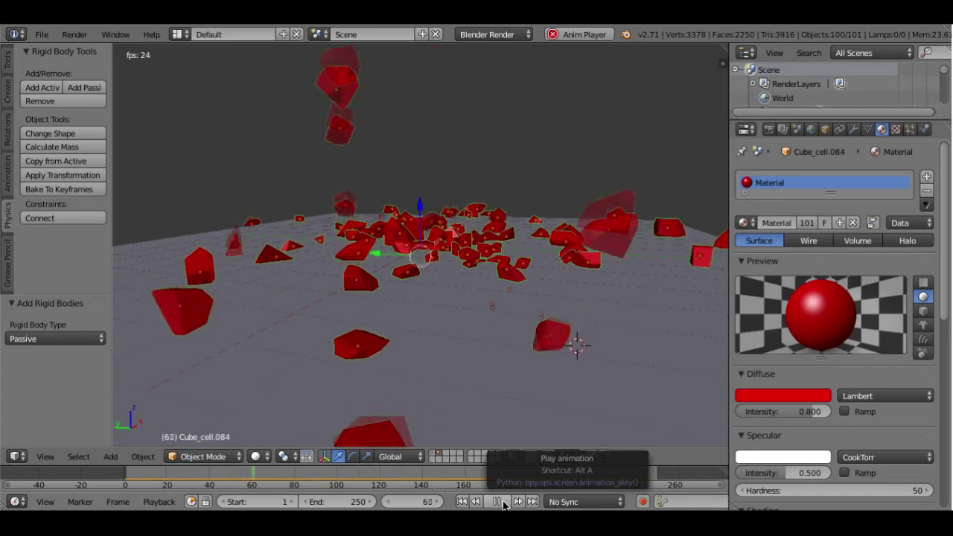
click(497, 501)
Open the scene's render settings.
click(768, 128)
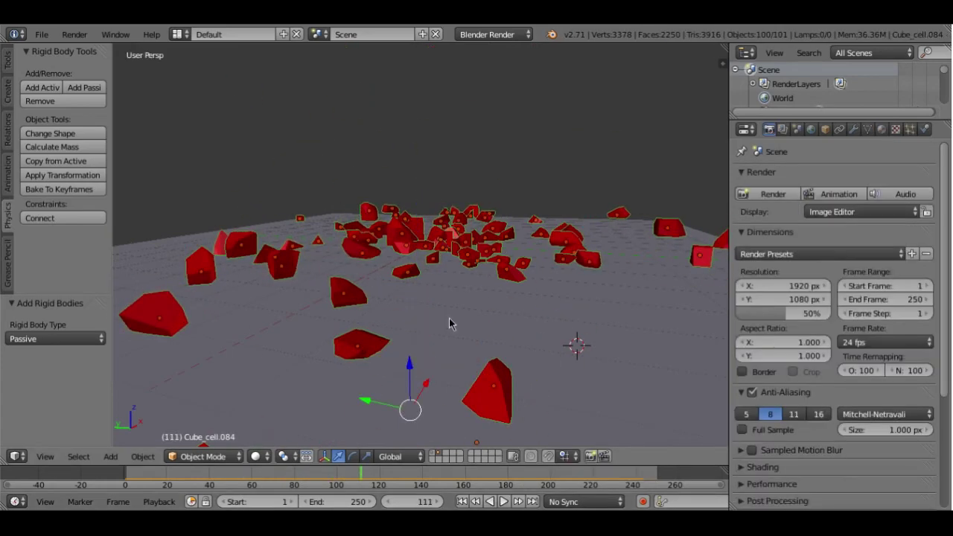